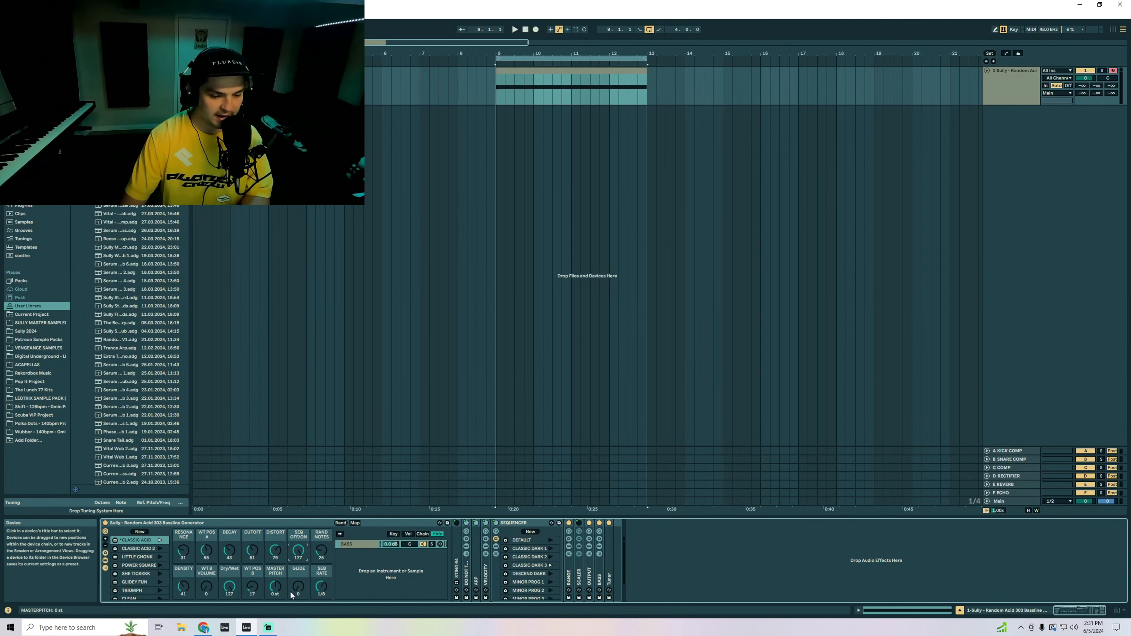
- Examine the ARP arpeggiator and the VELOCITY rack's chains, folding each device again
double_click(458, 573)
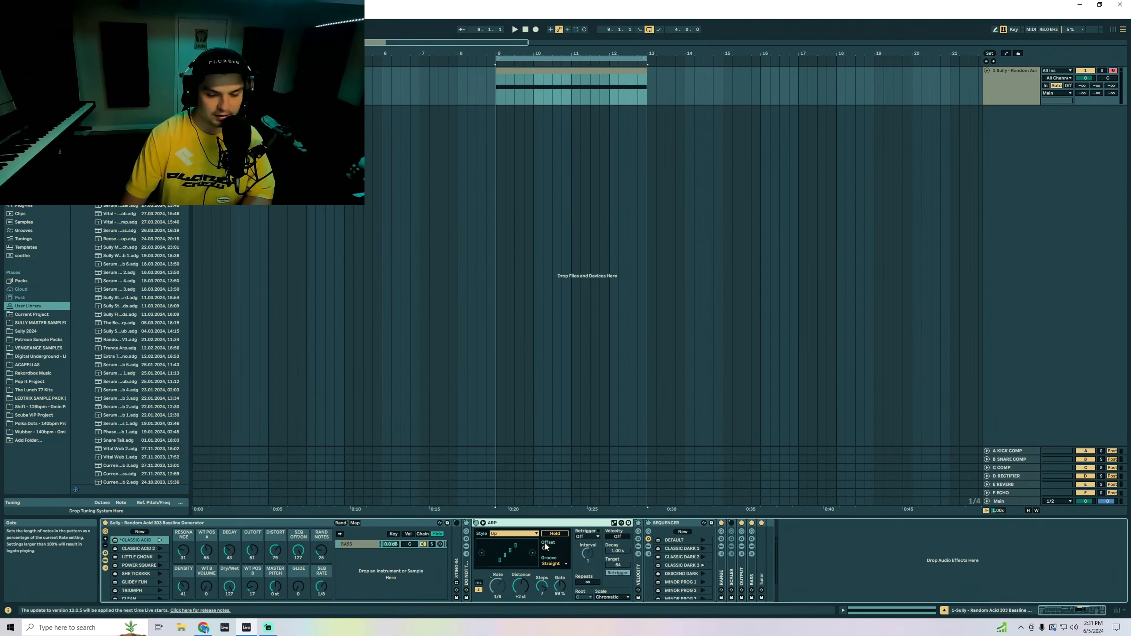
double_click(533, 524)
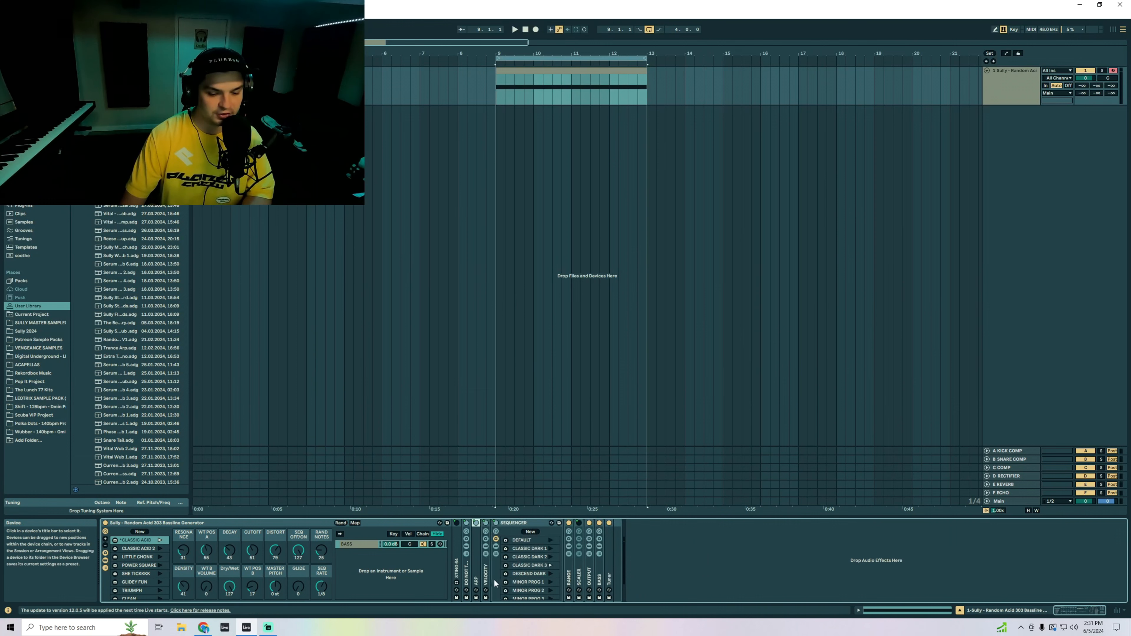
double_click(485, 578)
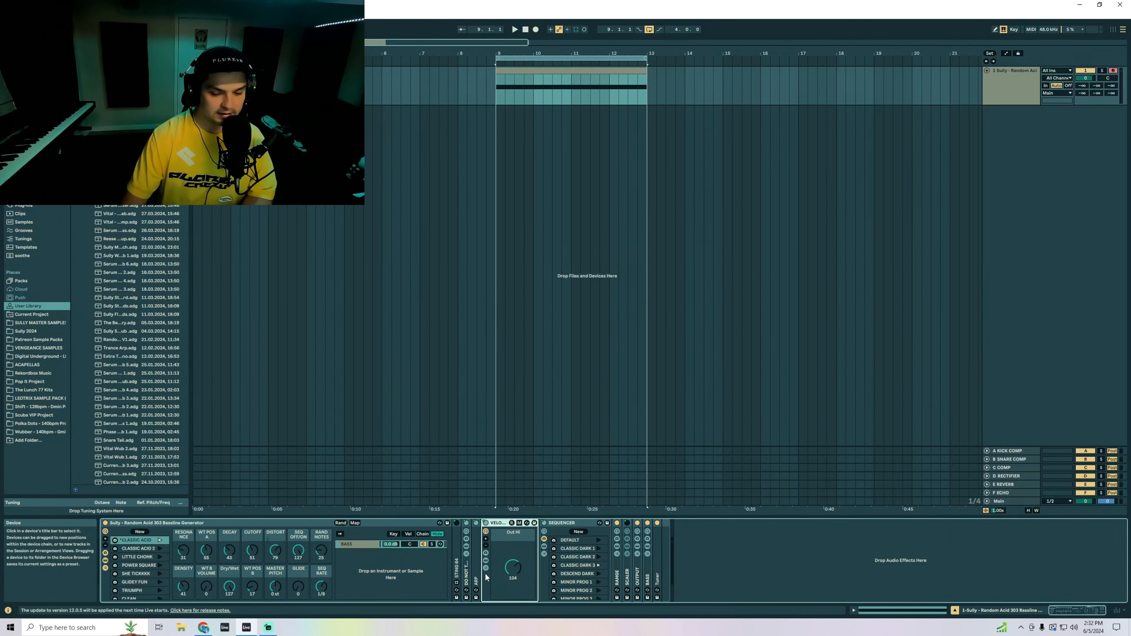
click(485, 569)
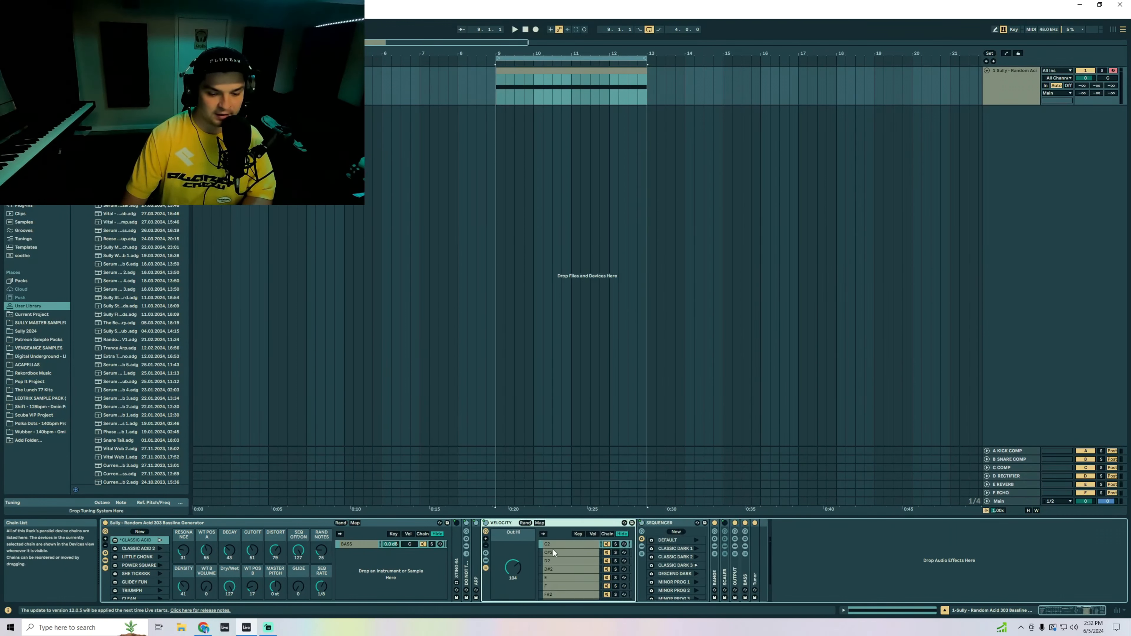
double_click(506, 524)
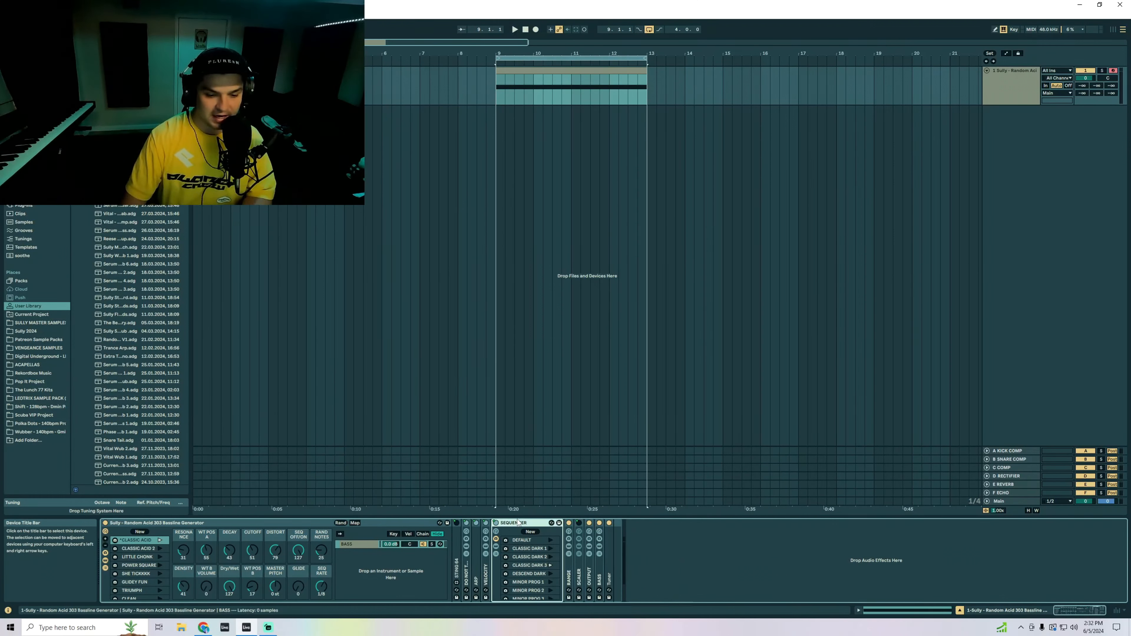
- Show the SEQUENCER rack's pitch macro controls and demonstrate the generator's SEQ RATE macro at 1/8
click(496, 554)
click(496, 555)
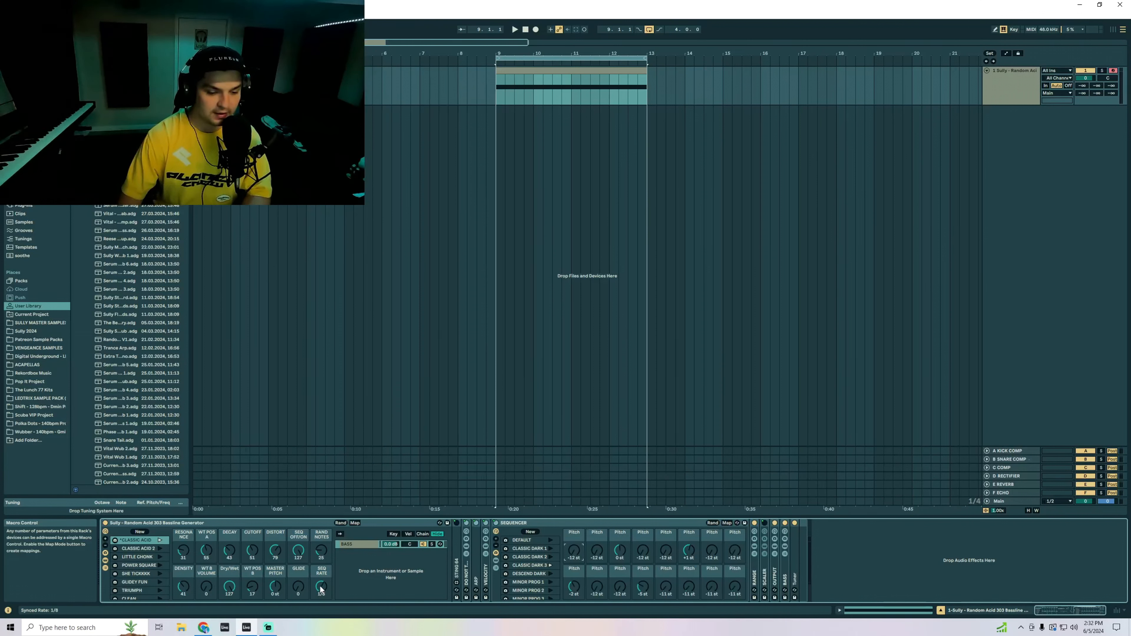
drag(322, 587, 321, 581)
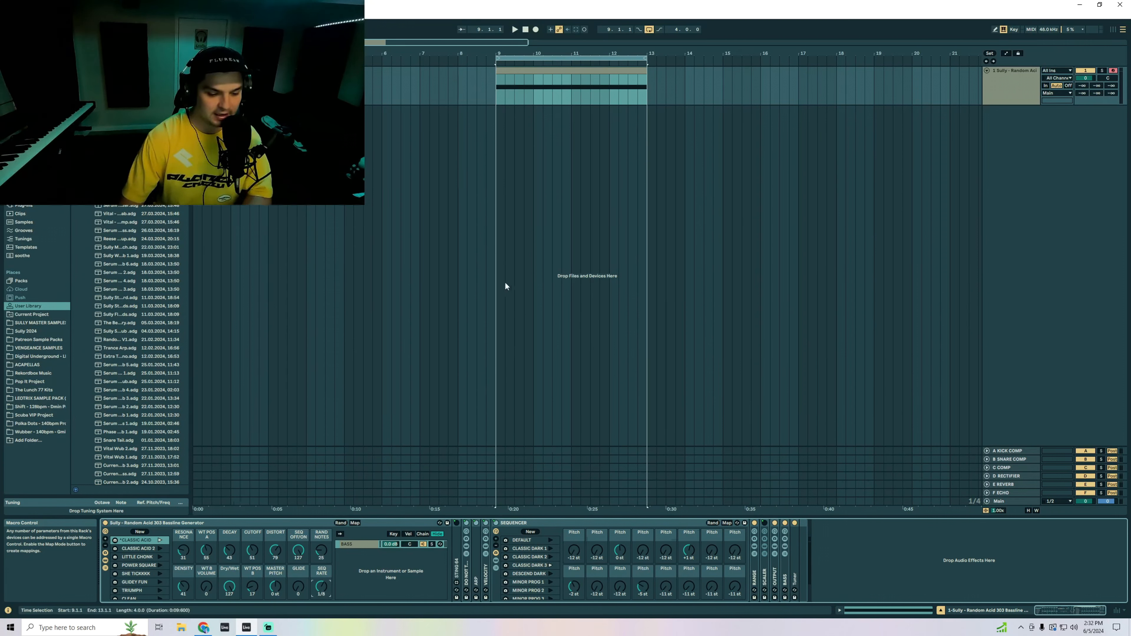
- Play the MIDI clip while trying the sequencer's first pitch at 0 st, and return that pitch to -12 st
click(535, 71)
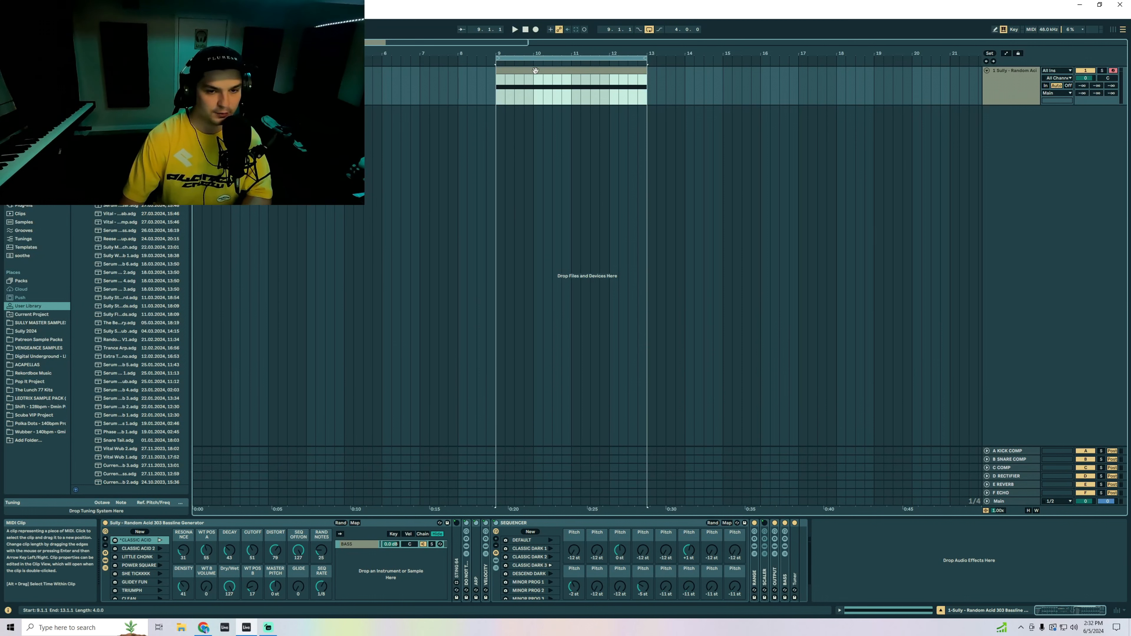
key(space)
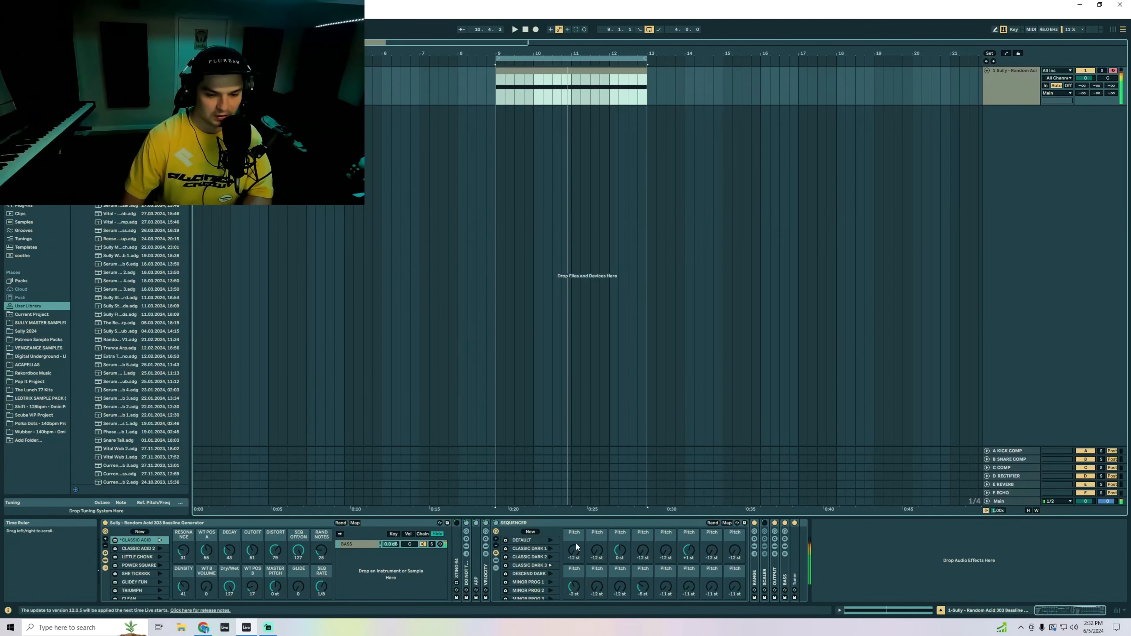
drag(574, 550, 574, 536)
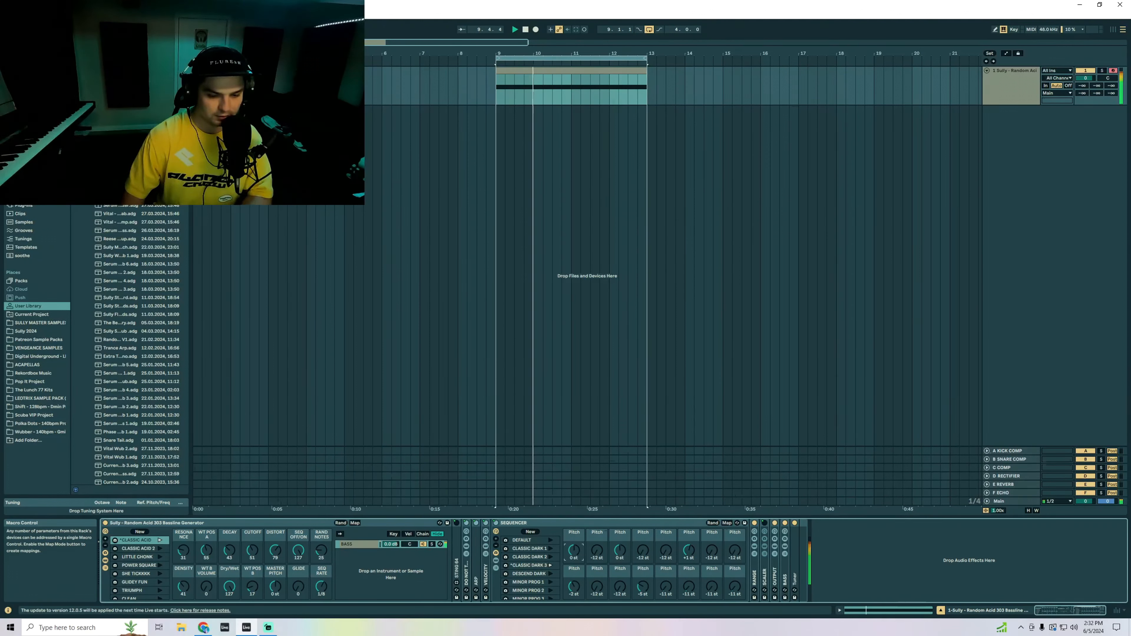
key(space)
drag(569, 551, 569, 565)
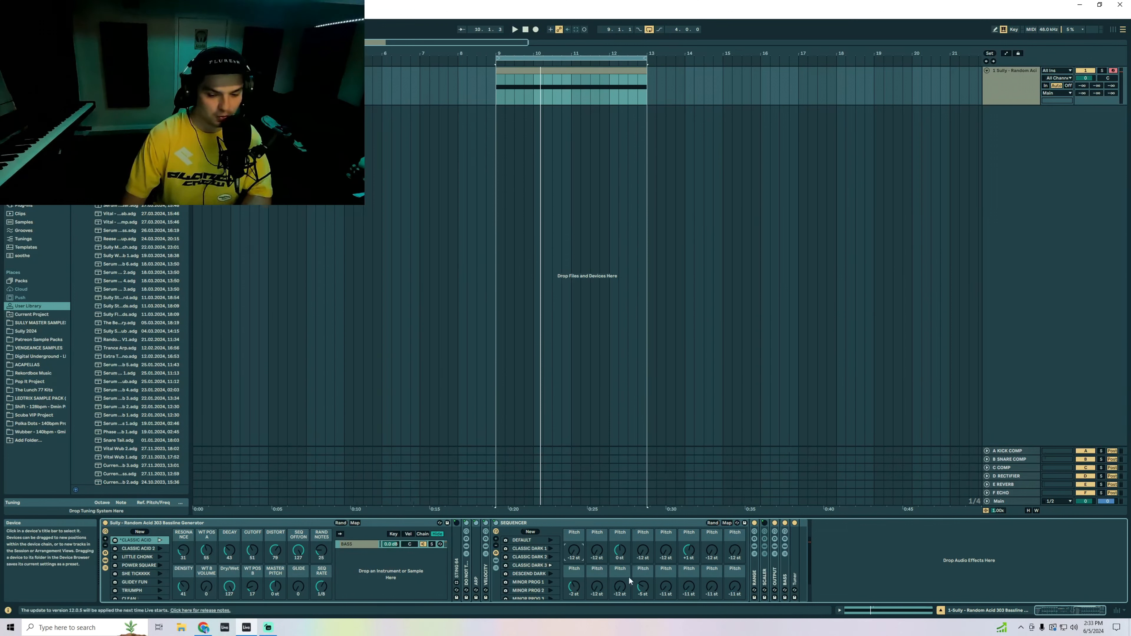
- Hide the SEQUENCER macros and try the MASTERPITCH macro against the Pitch device in the OUTPUT rack
click(496, 532)
double_click(578, 575)
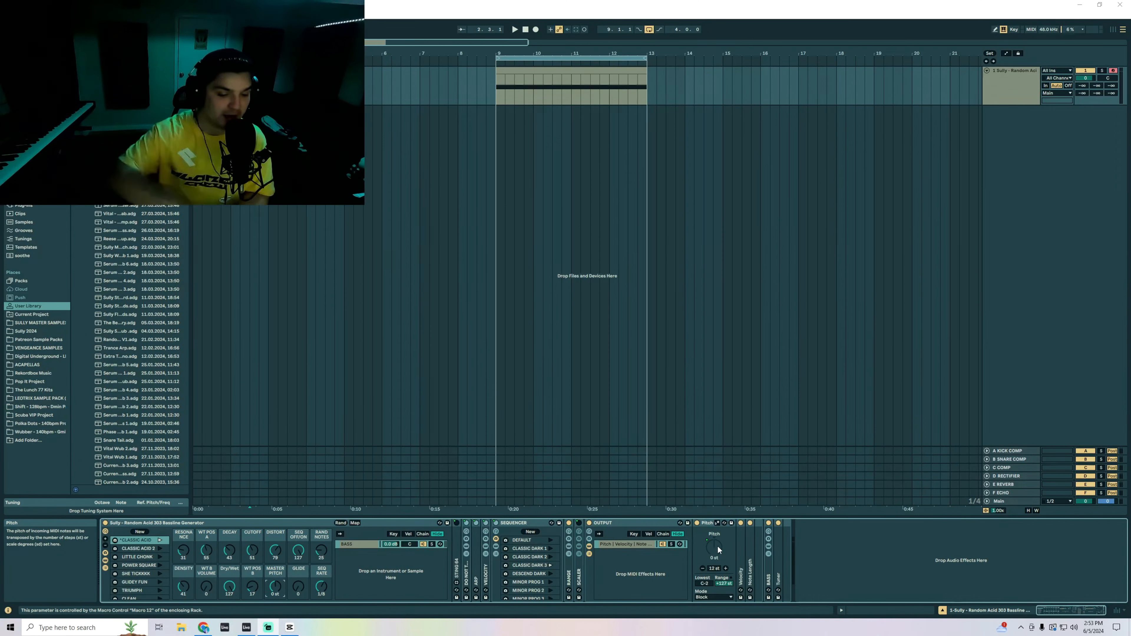
drag(276, 587, 274, 598)
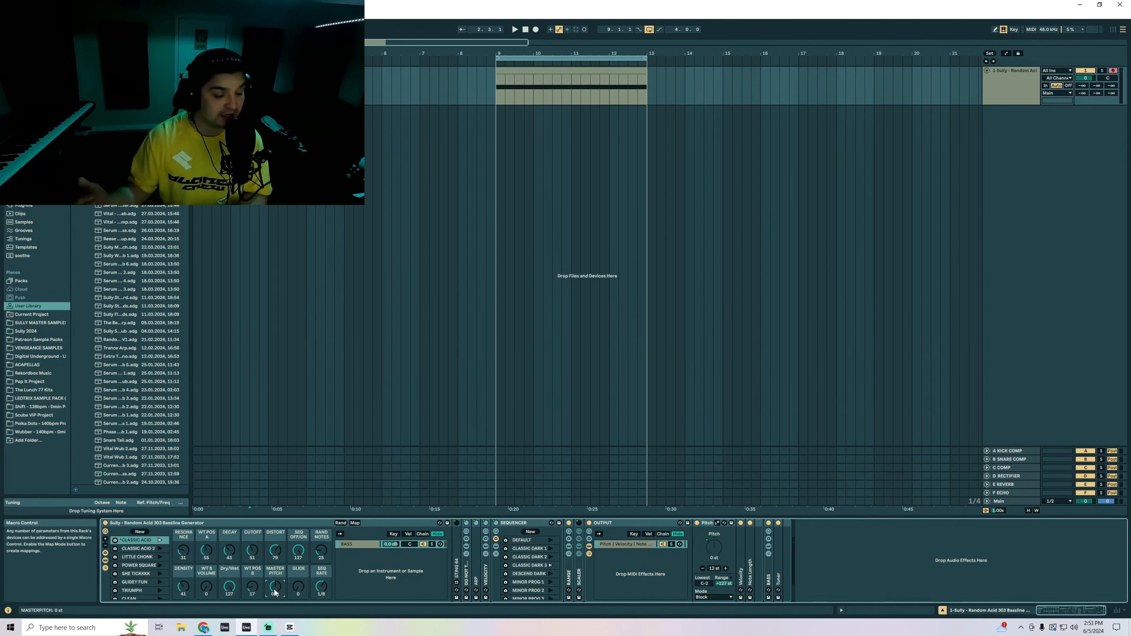
drag(276, 588, 276, 595)
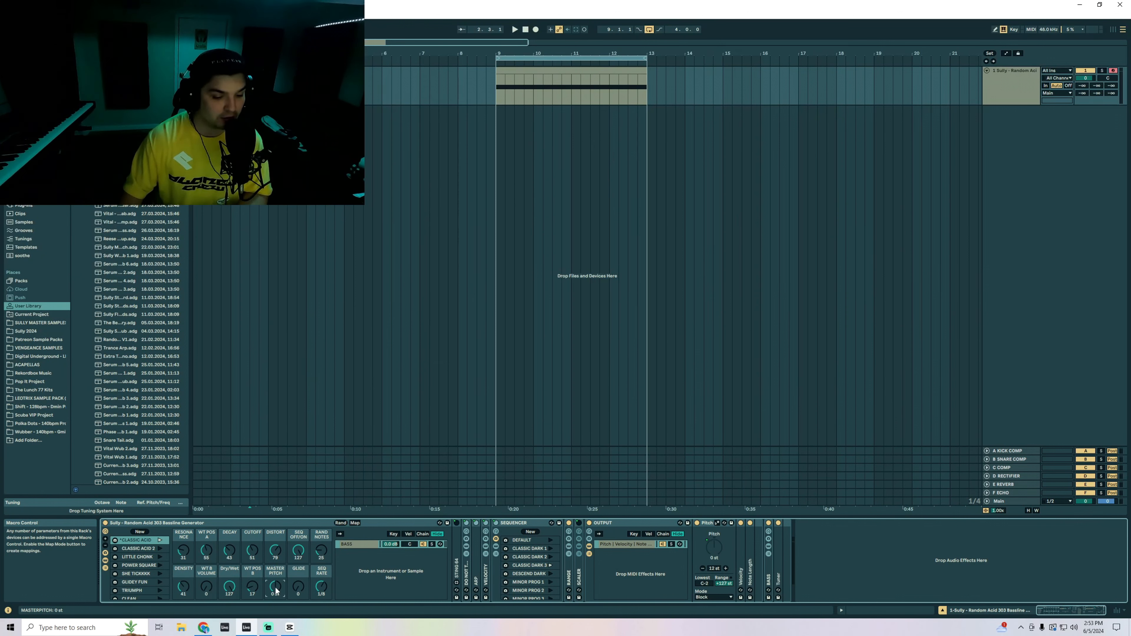
drag(276, 590, 276, 590)
- Fold the Pitch device and examine the OUTPUT rack's Velocity and Note Length devices along with the VELOCITY rack's chains
double_click(708, 523)
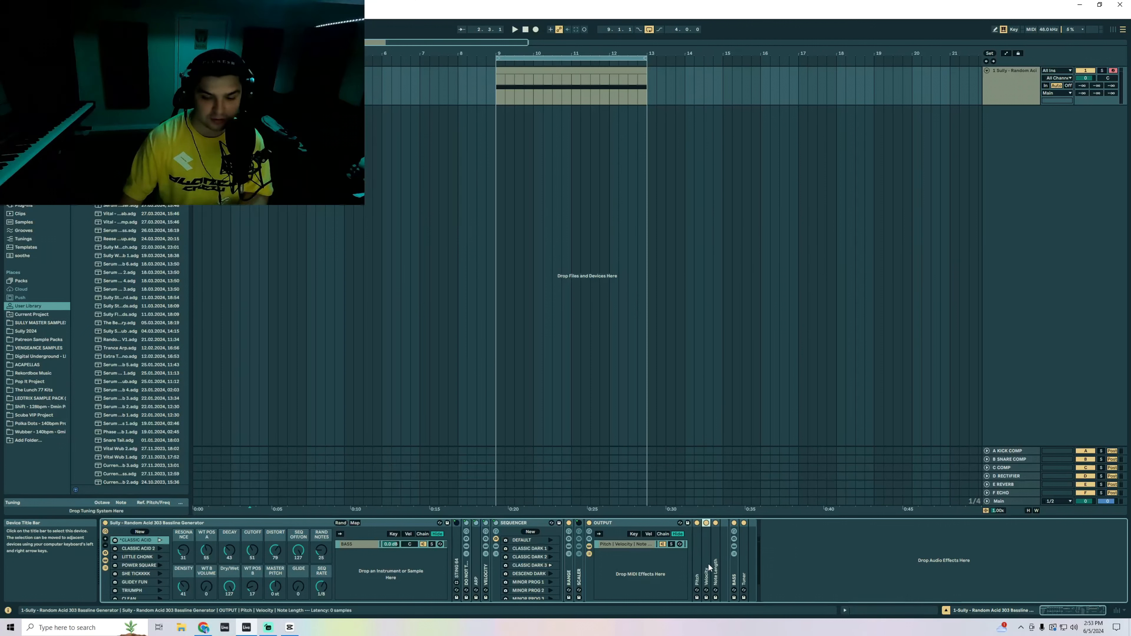
double_click(707, 526)
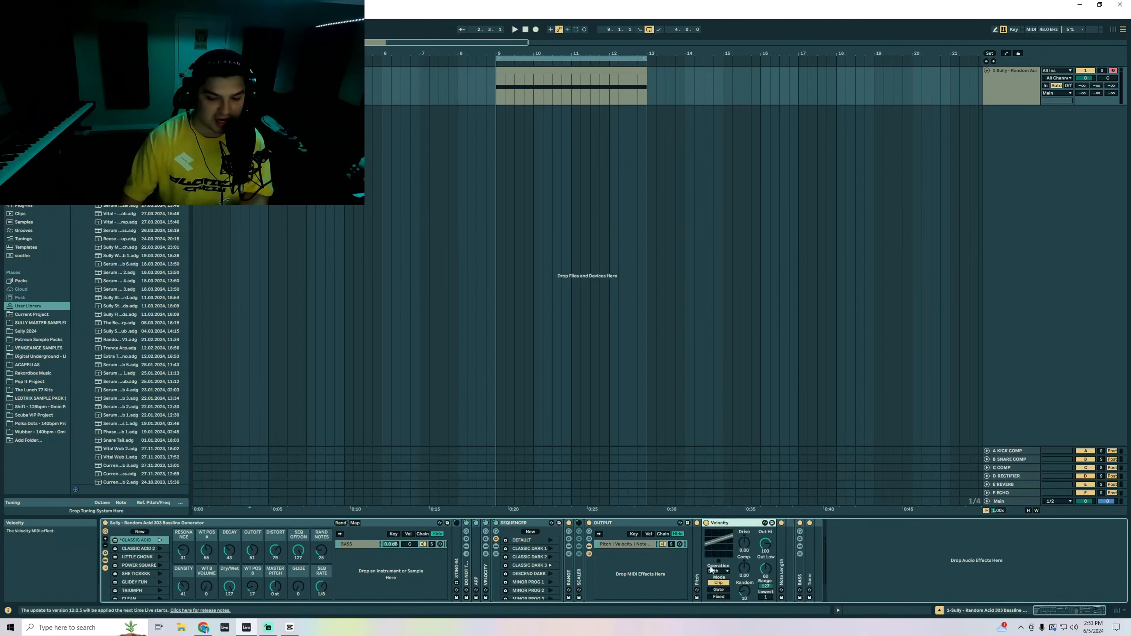
double_click(780, 565)
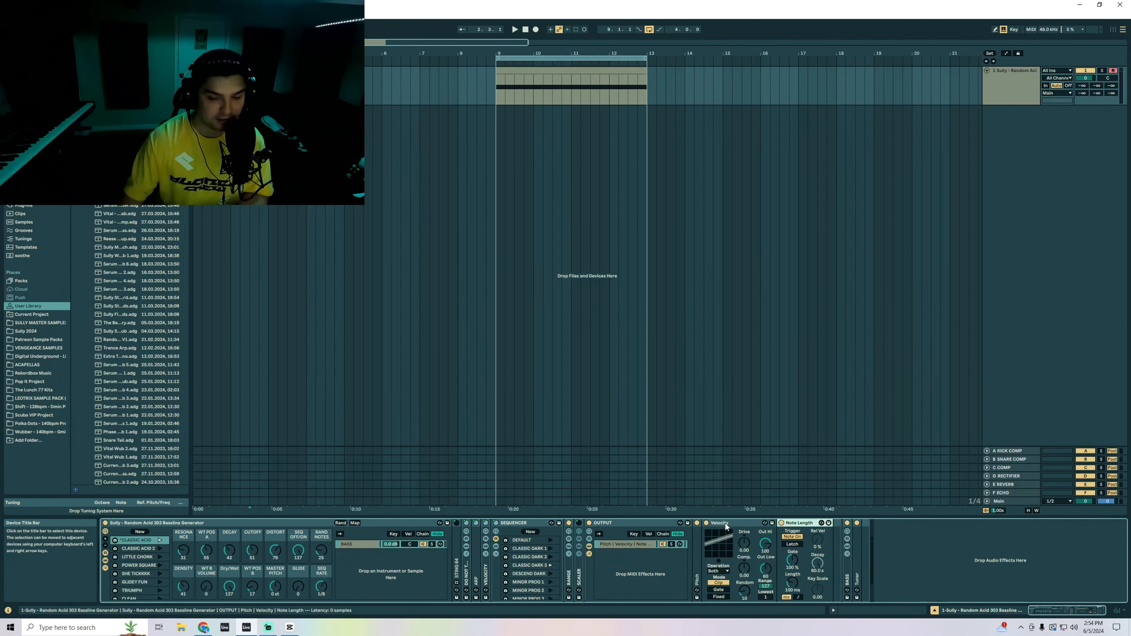
double_click(486, 575)
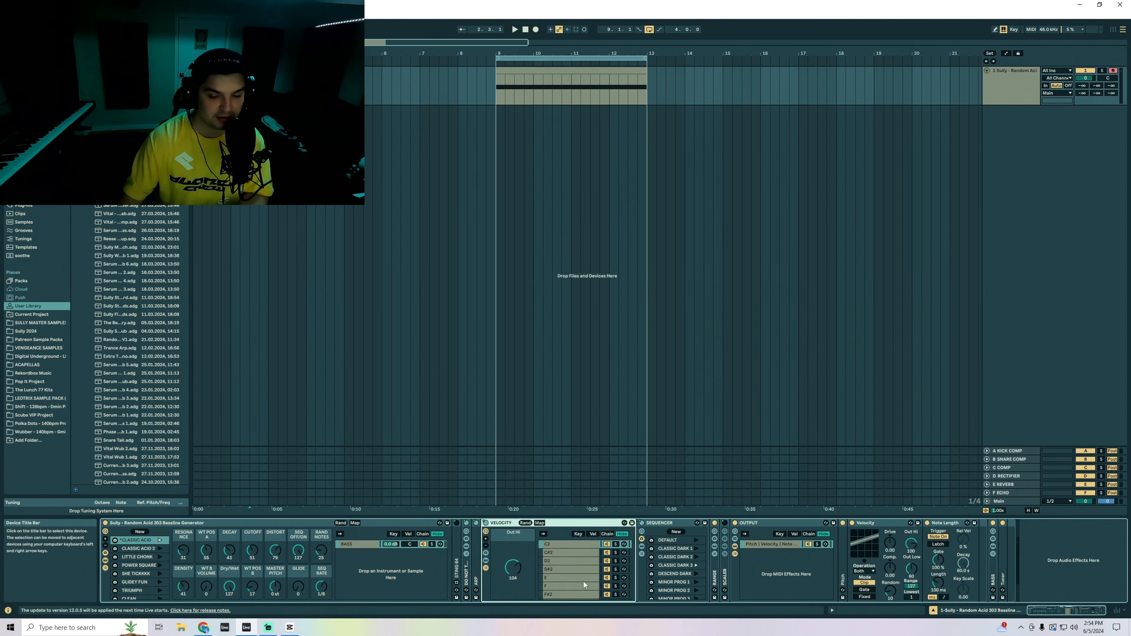
double_click(579, 524)
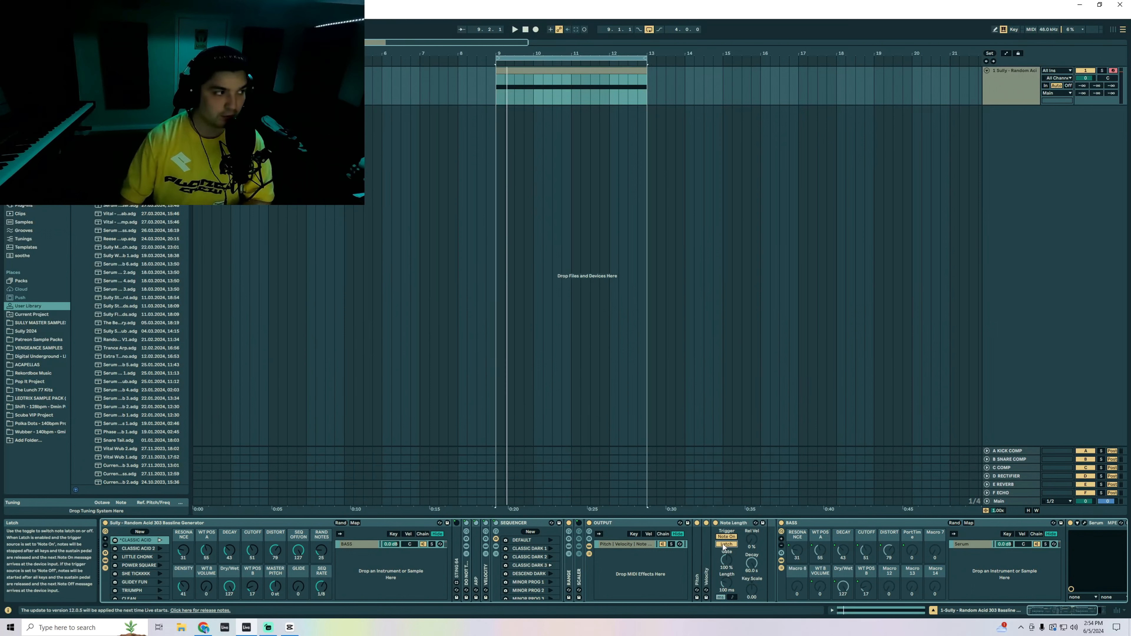
- Play the clip with Note Length's Latch enabled, and switch Latch off during playback
click(725, 547)
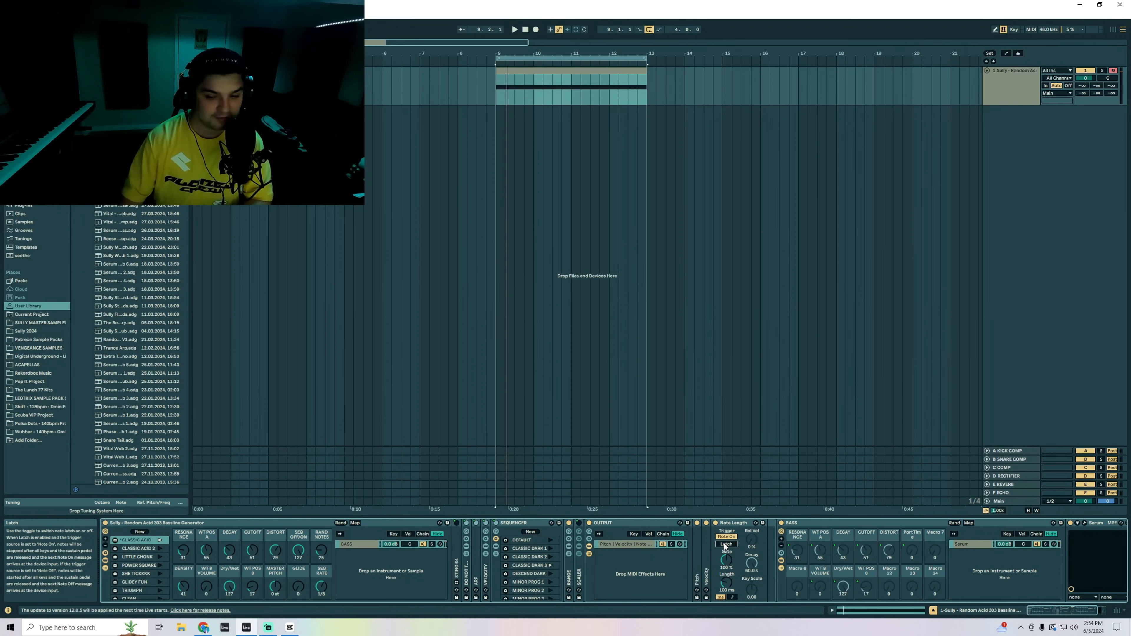
click(724, 547)
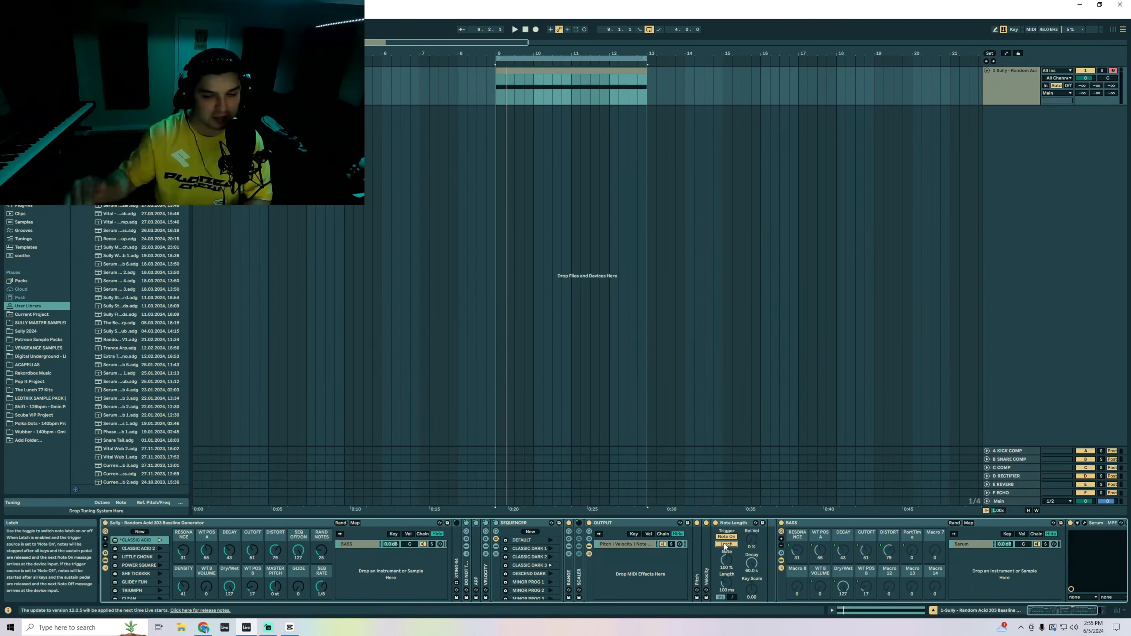
key(space)
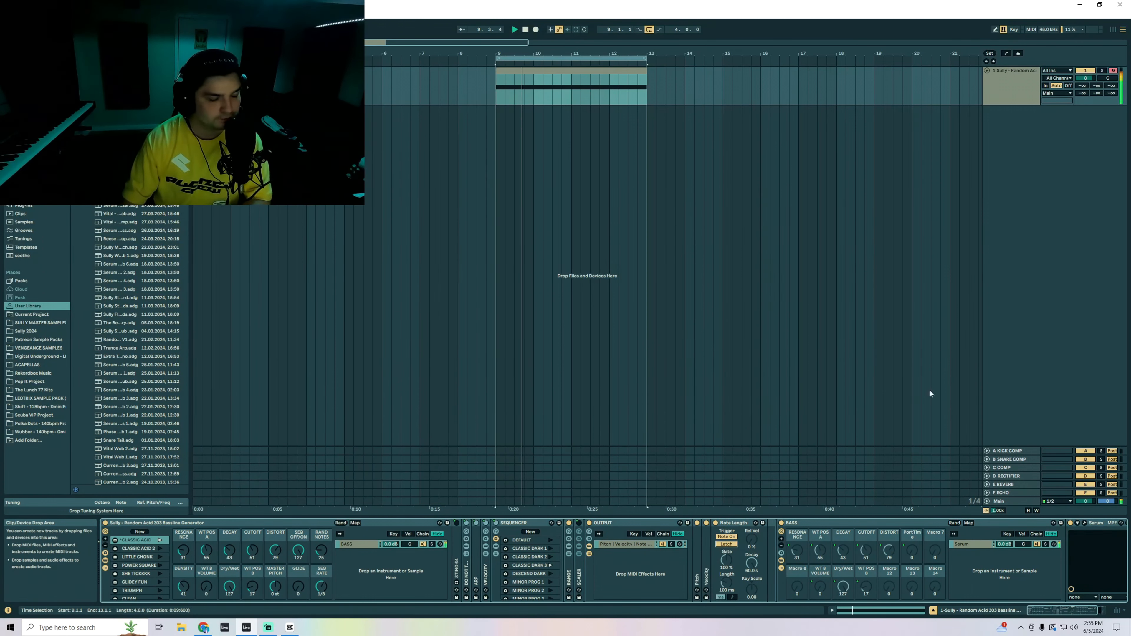
click(735, 545)
- Try different Note Length times up to 630 ms with playback, and reset Gate and Length to their defaults
drag(726, 582, 726, 579)
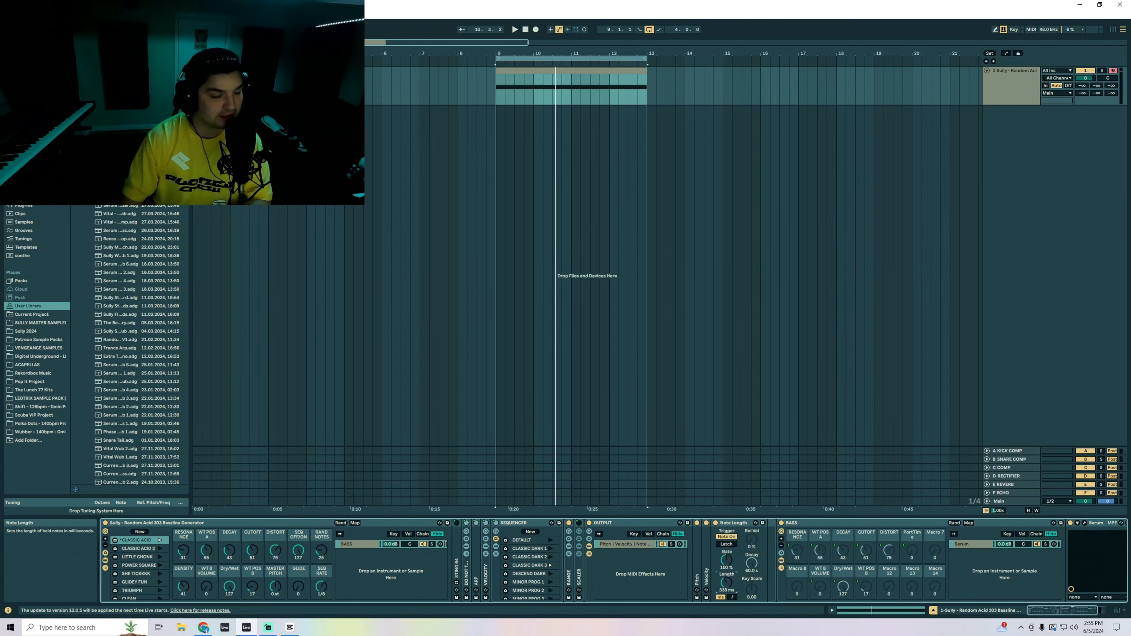
key(space)
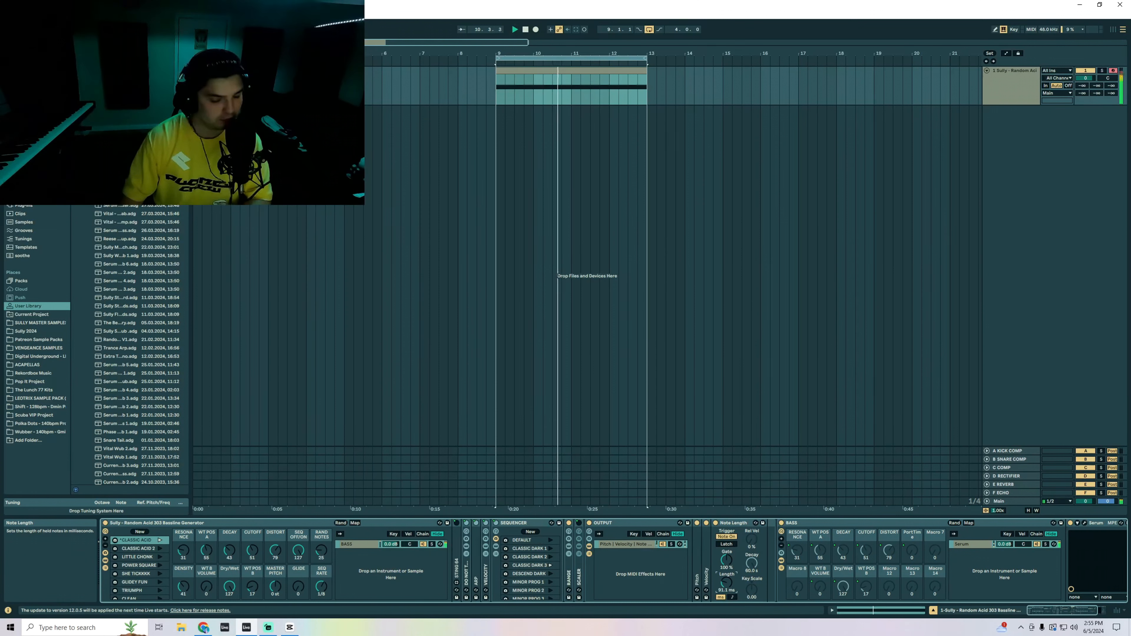
drag(726, 583, 726, 573)
key(space)
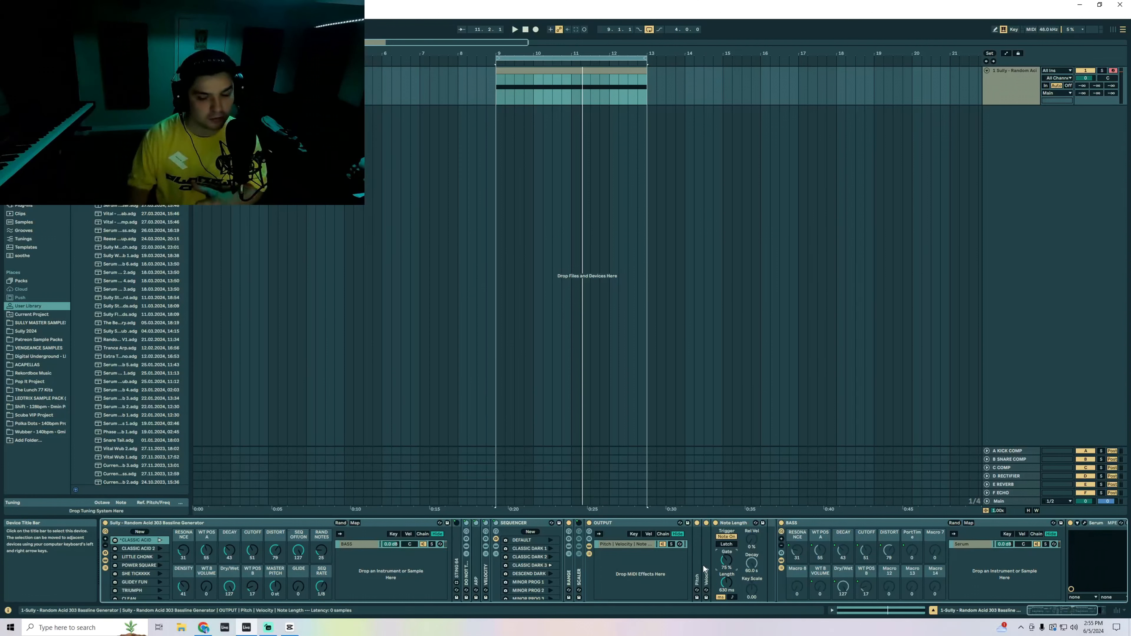
double_click(727, 561)
double_click(727, 583)
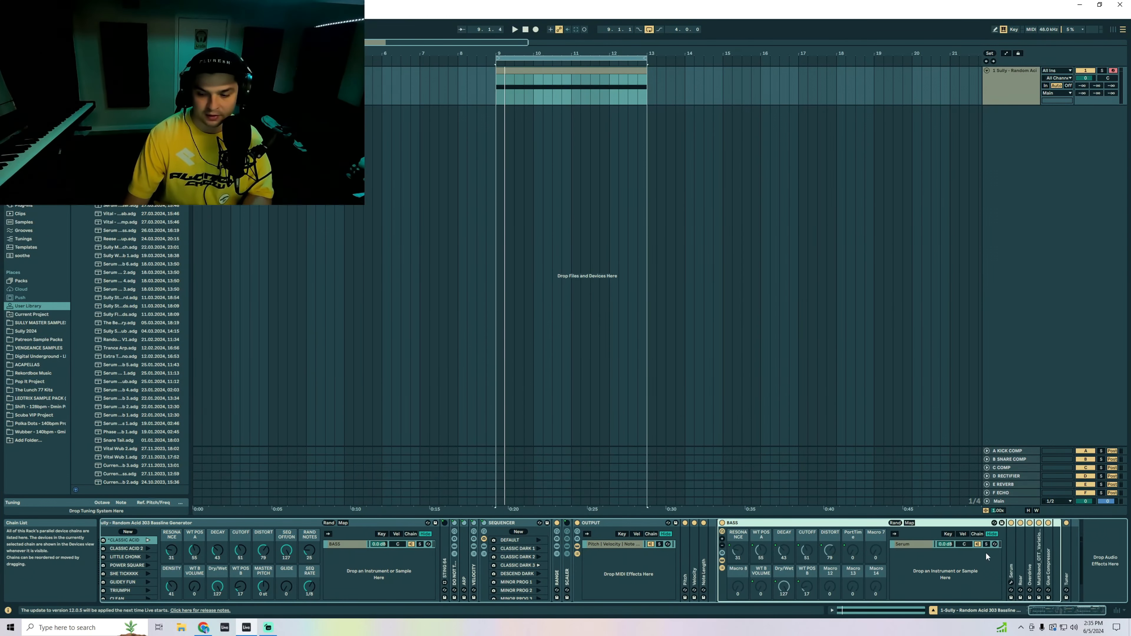
- Open the Serum plug-in window from the BASS rack and fold the rack
double_click(1010, 557)
click(968, 524)
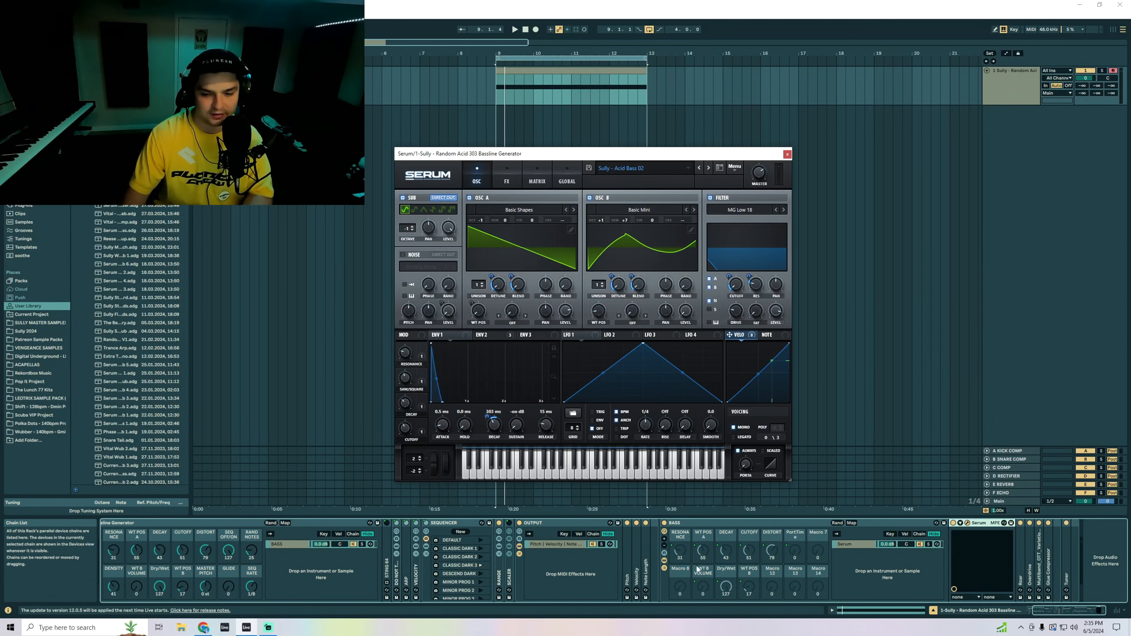
scroll(174, 597, left, 2)
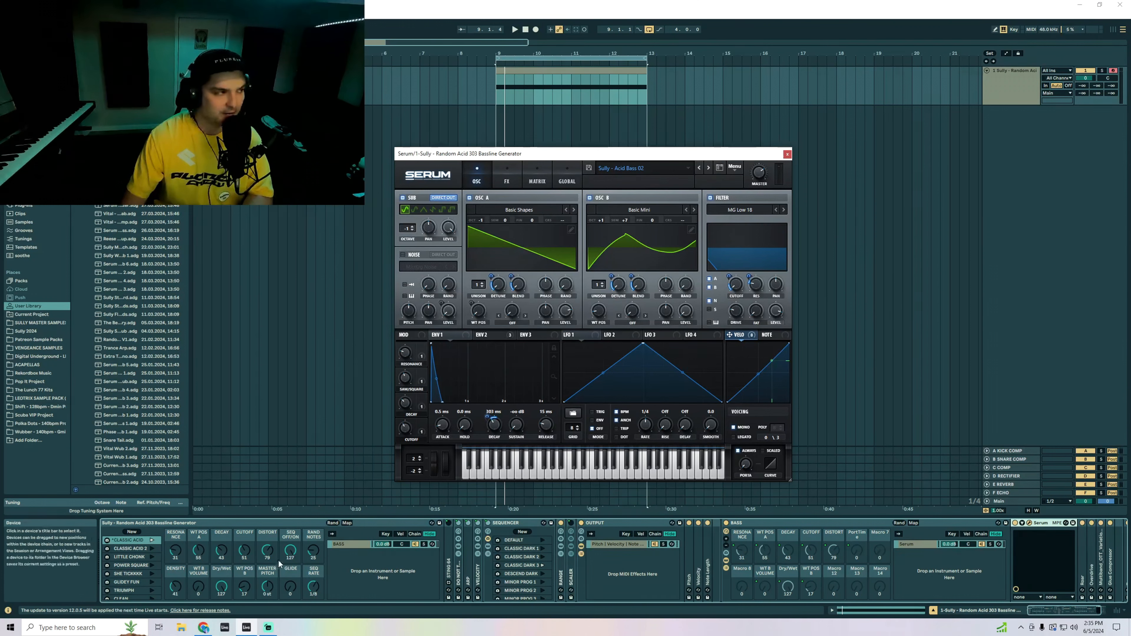
double_click(756, 523)
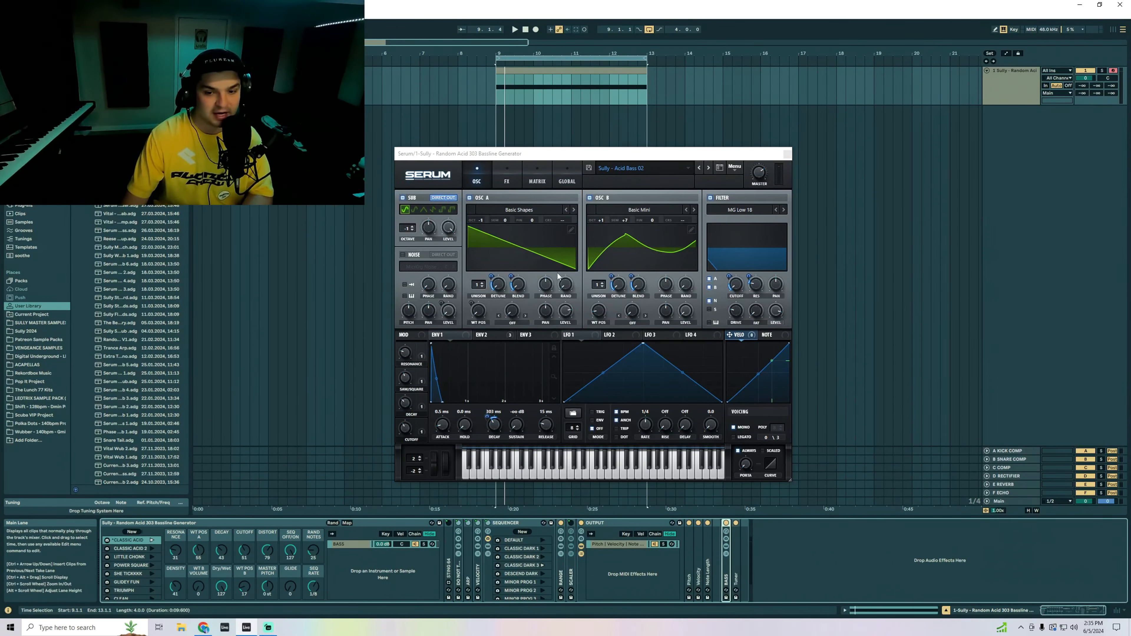
- Examine Serum's effects chain from Distortion down to Filter, and close the plug-in window
click(491, 177)
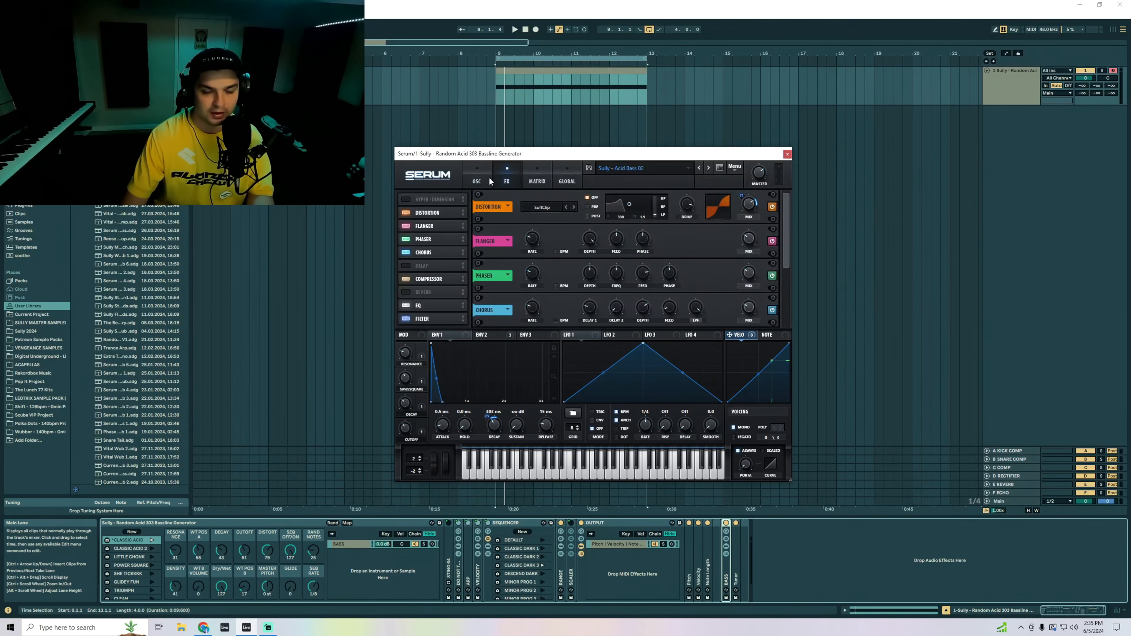
click(438, 307)
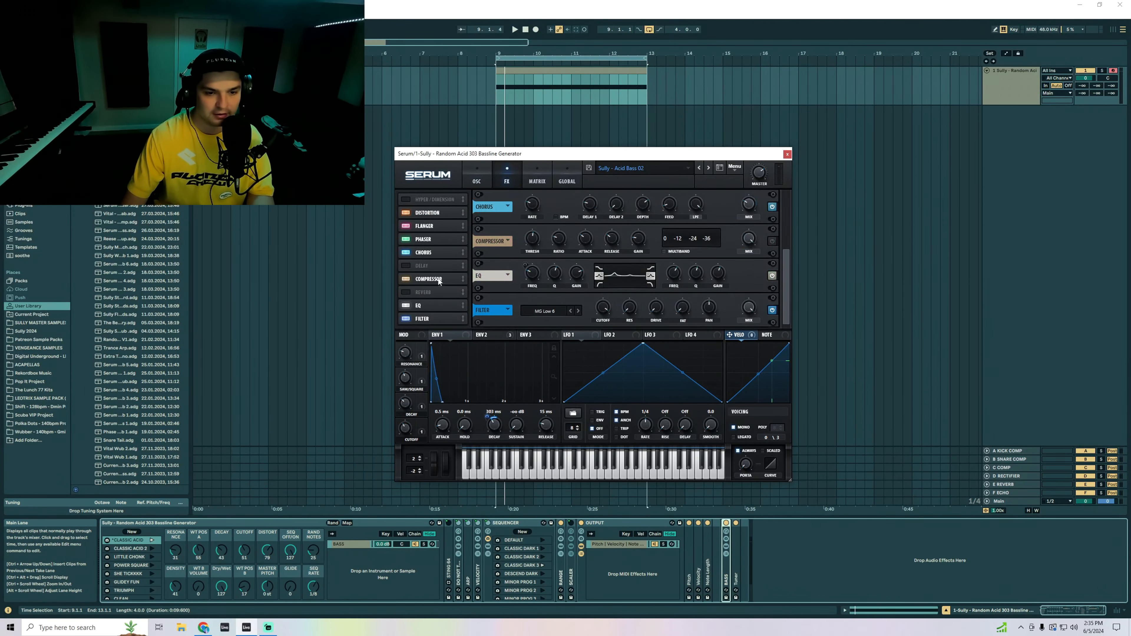
key(Escape)
- Unfold the BASS rack and review its Roar, Overdrive, Multiband_OTT_Variation_V3 and Glue Compressor devices
double_click(725, 575)
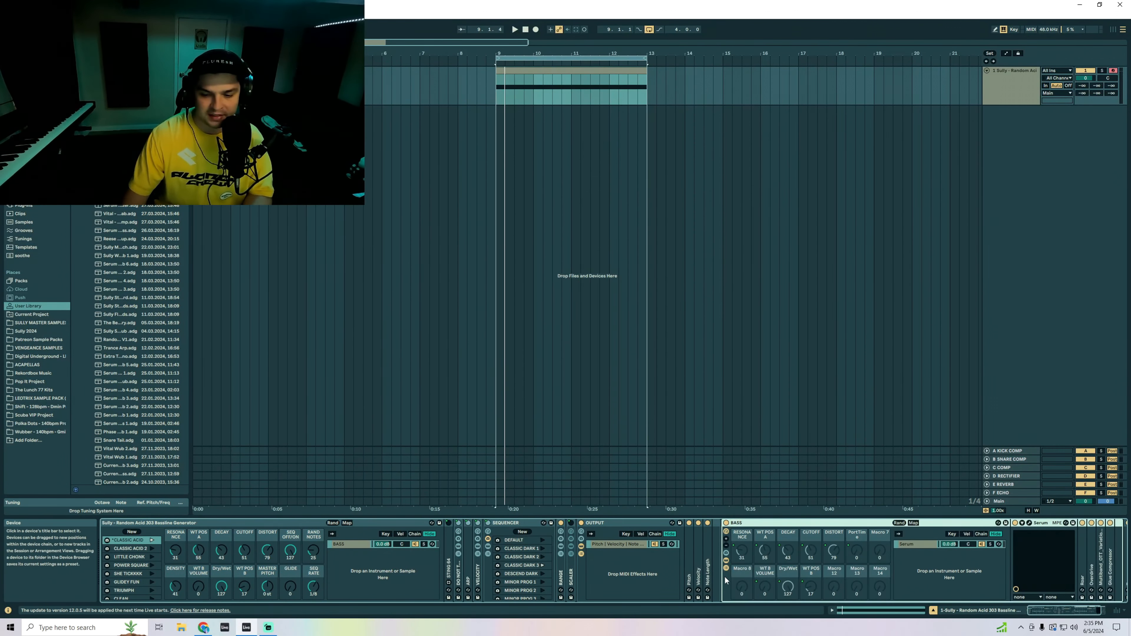
scroll(893, 557, right, 2)
double_click(1024, 556)
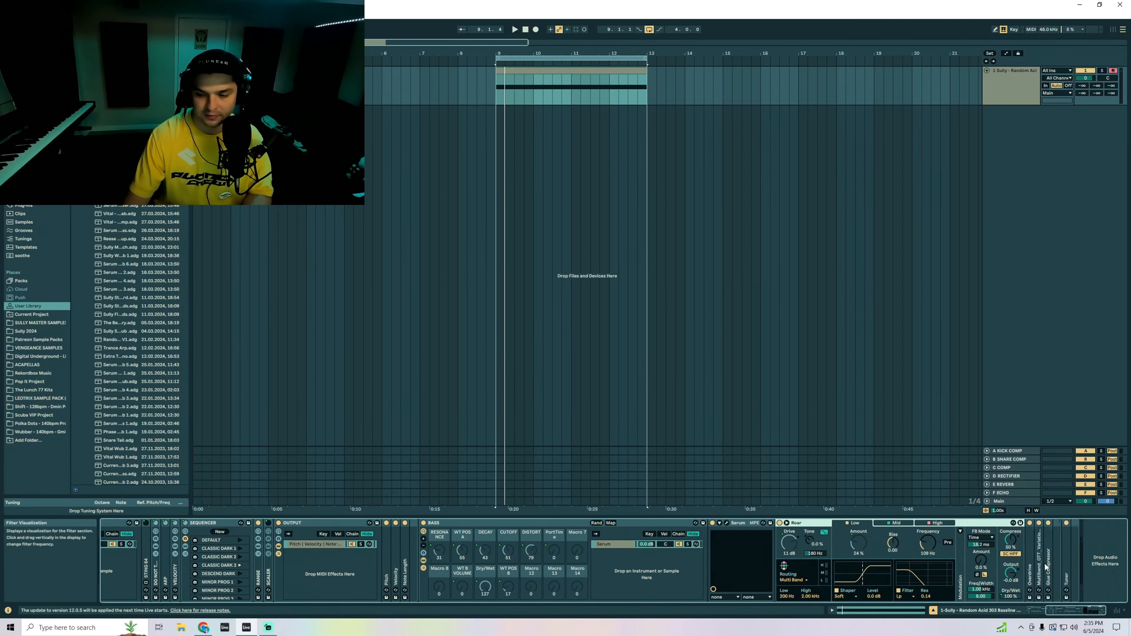
double_click(1033, 572)
scroll(1036, 571, right, 1)
double_click(1039, 569)
scroll(1057, 568, right, 2)
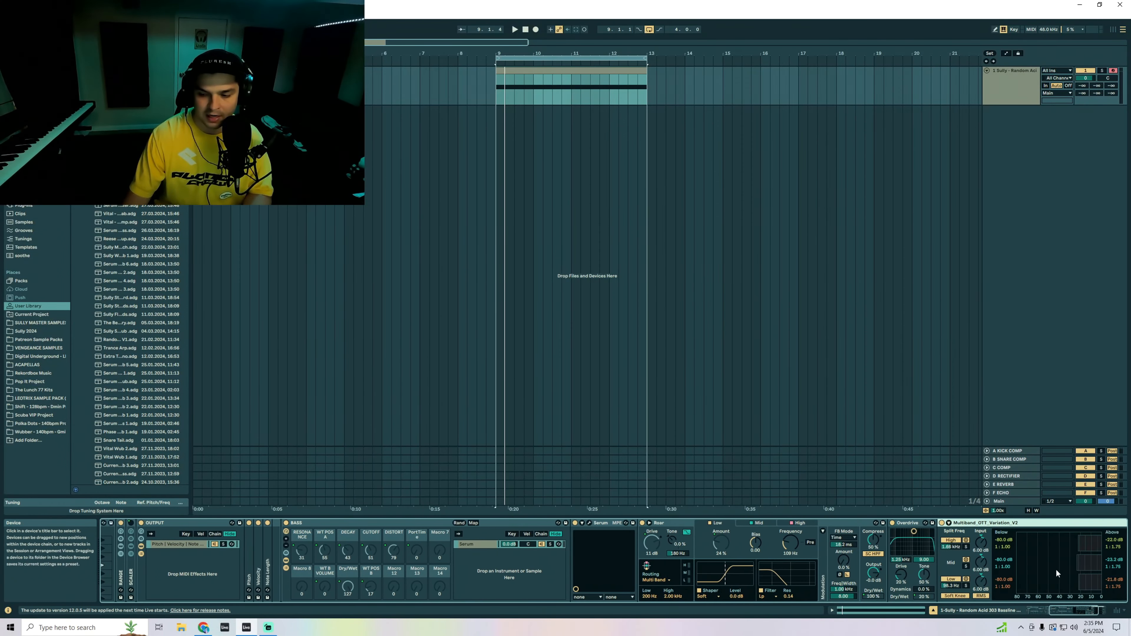
scroll(1104, 574, right, 2)
double_click(1057, 569)
scroll(1057, 569, right, 2)
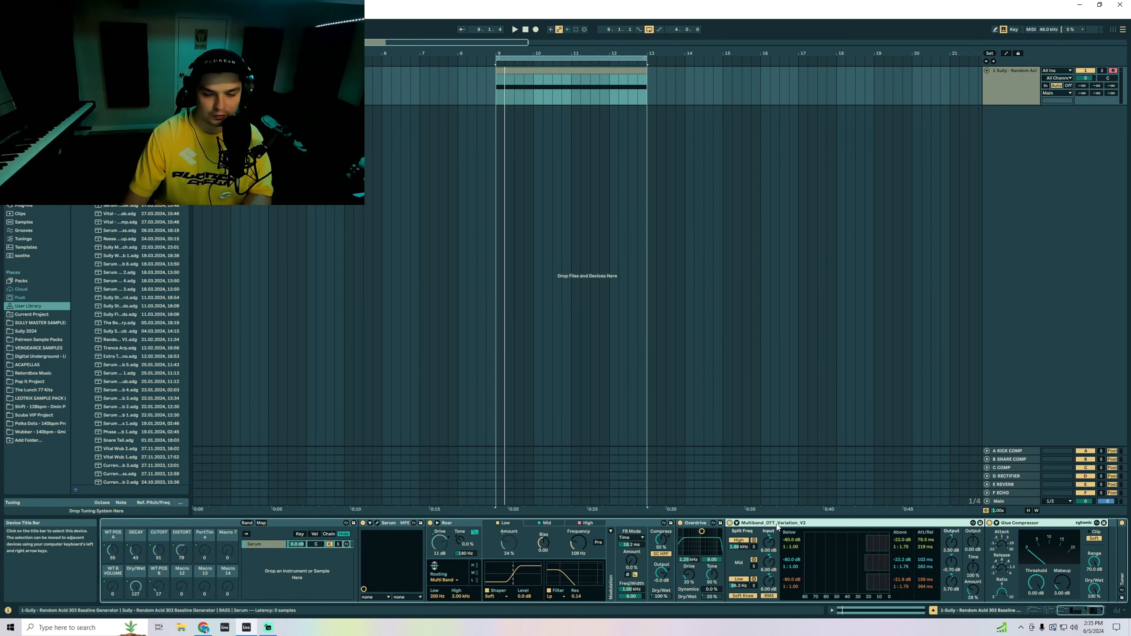
- Fold the Glue Compressor, Multiband_OTT_Variation_V3, Overdrive, Roar and Serum devices in the BASS chain
double_click(1020, 523)
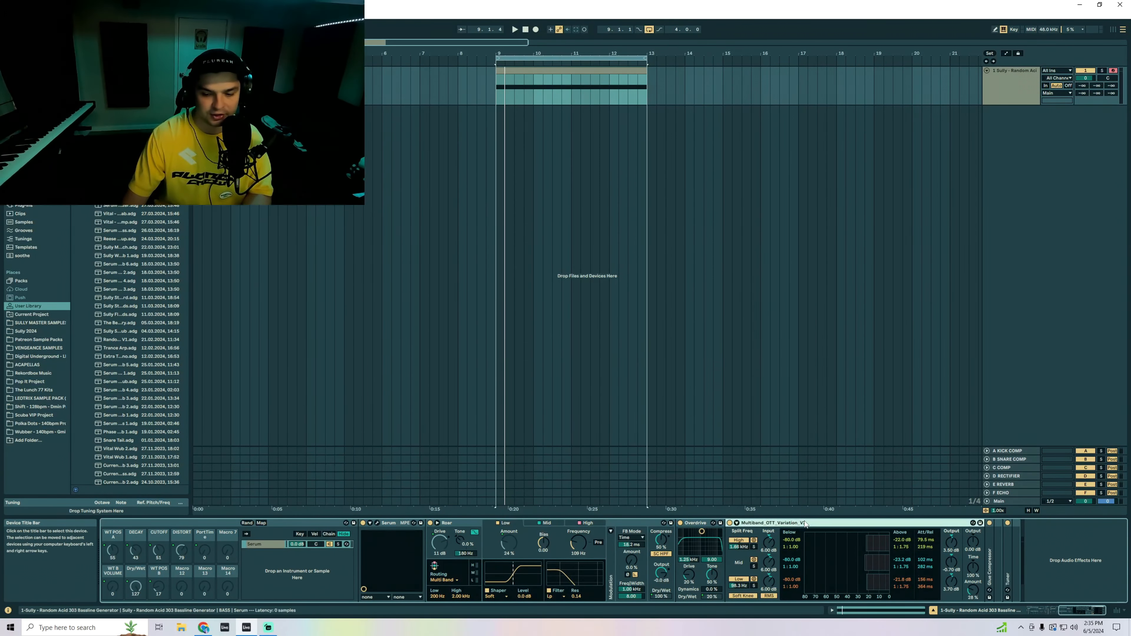
double_click(775, 524)
double_click(693, 525)
double_click(446, 523)
double_click(388, 523)
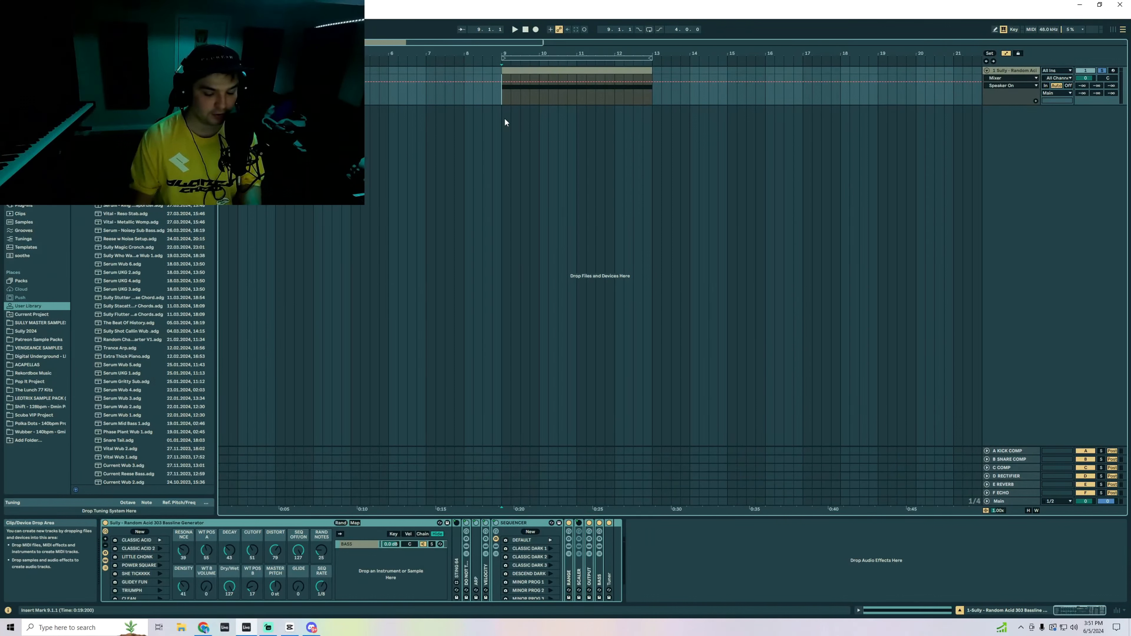
- Audition the main rack's macro variations in order from CLASSIC ACID to GLIDEY FUN during playback, with the SEQUENCER's chain list shown
click(187, 523)
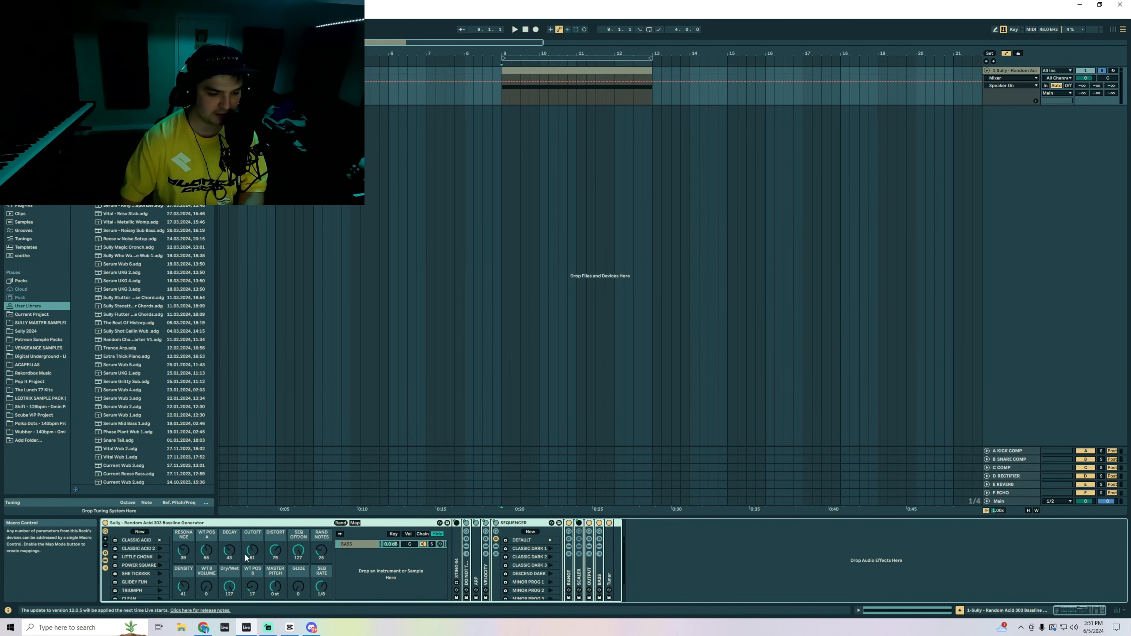
click(496, 555)
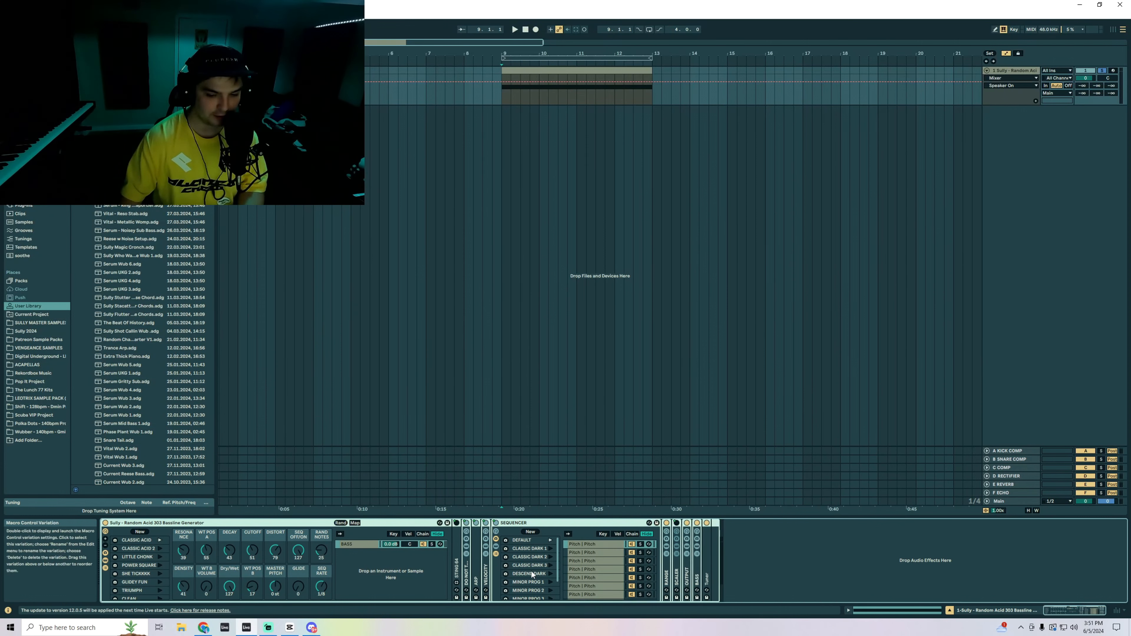
click(160, 541)
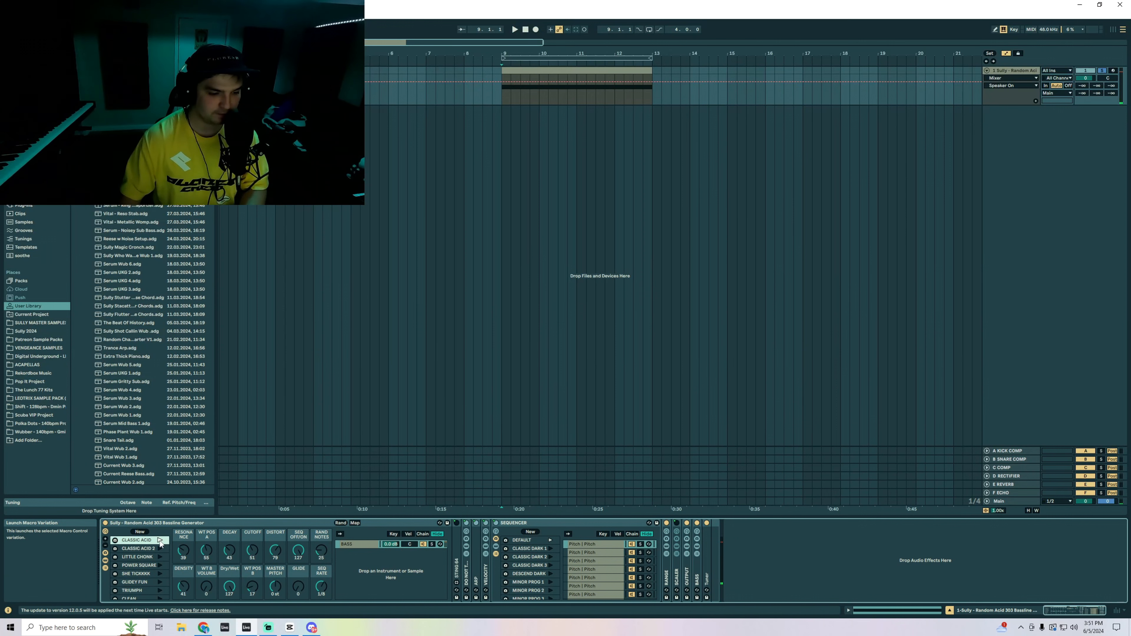
key(space)
click(159, 549)
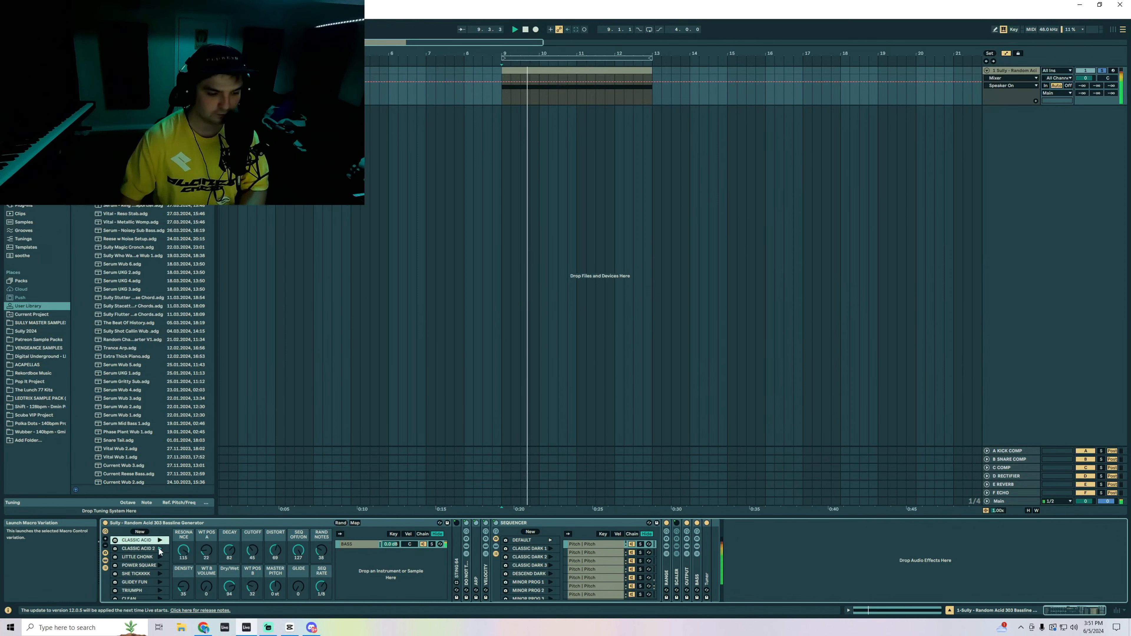
click(160, 557)
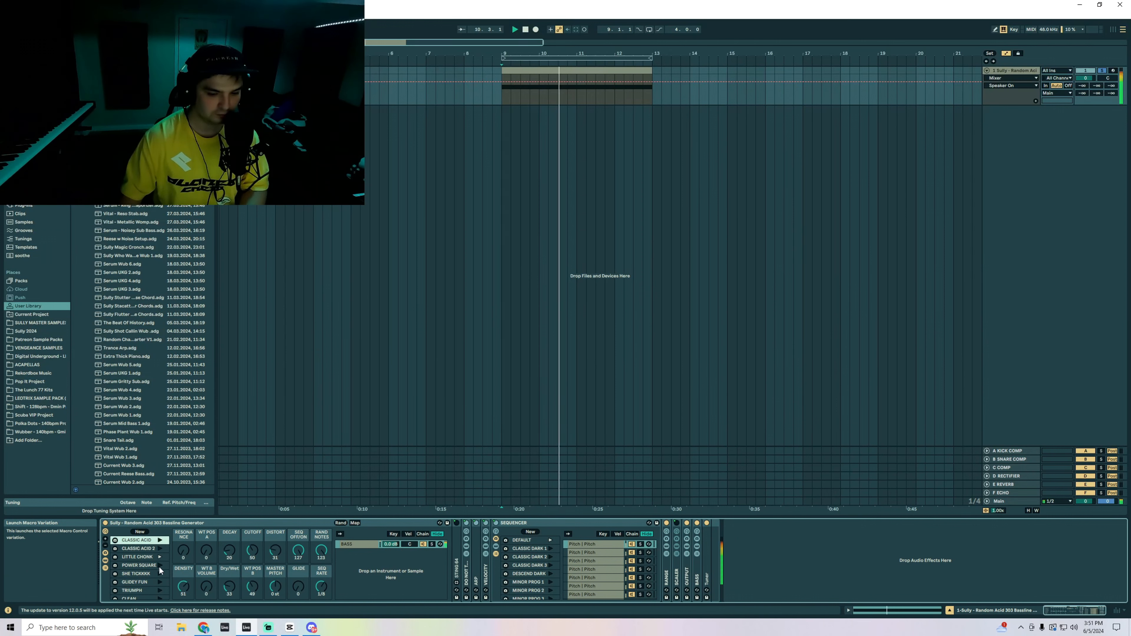
click(159, 566)
click(159, 573)
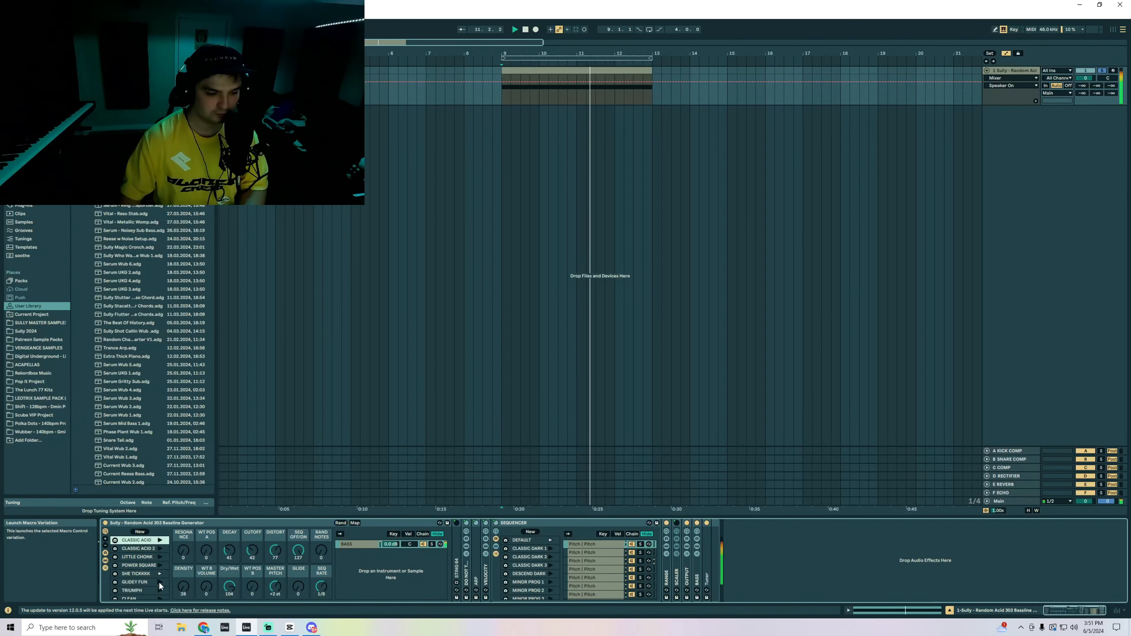
click(159, 582)
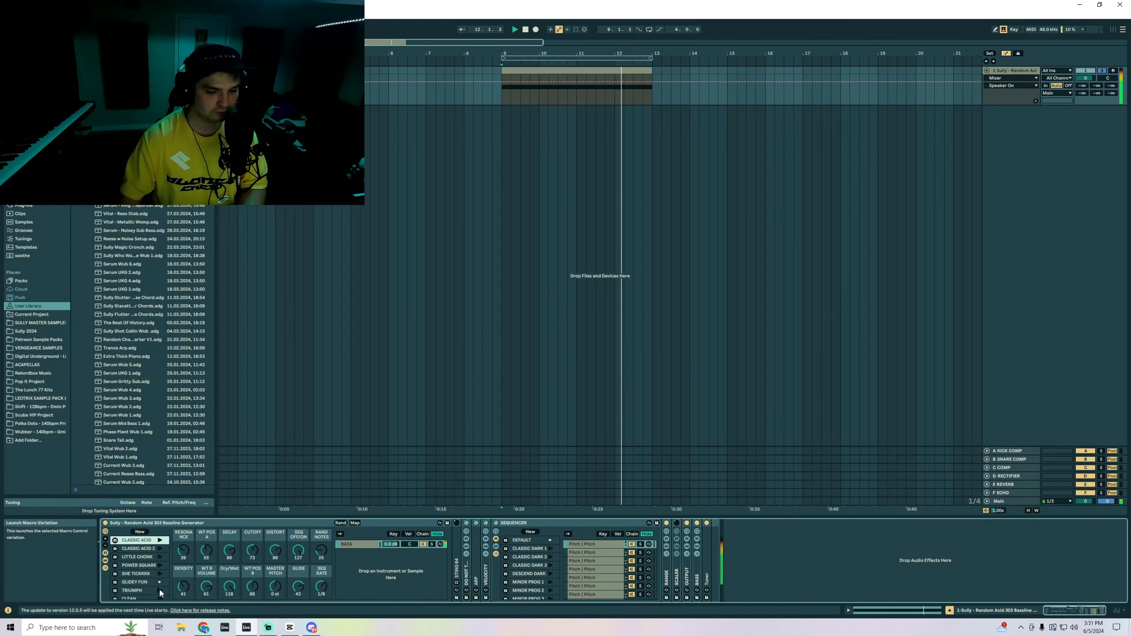
key(space)
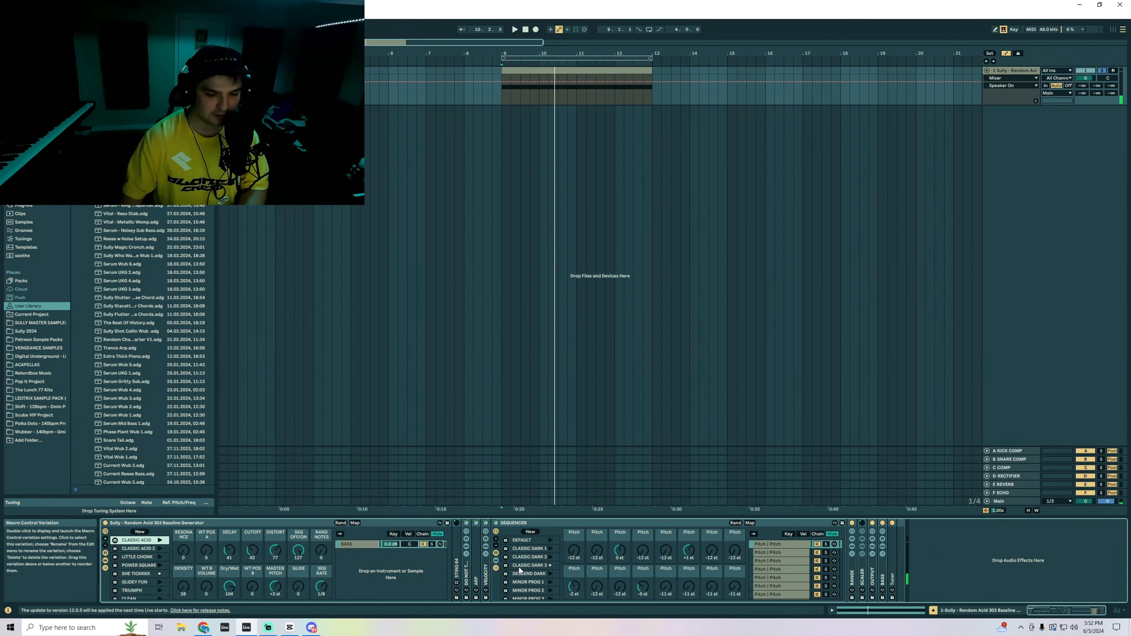
- Audition the SEQUENCER's MINOR PROG 1 variation during playback and recall its DEFAULT variation
key(space)
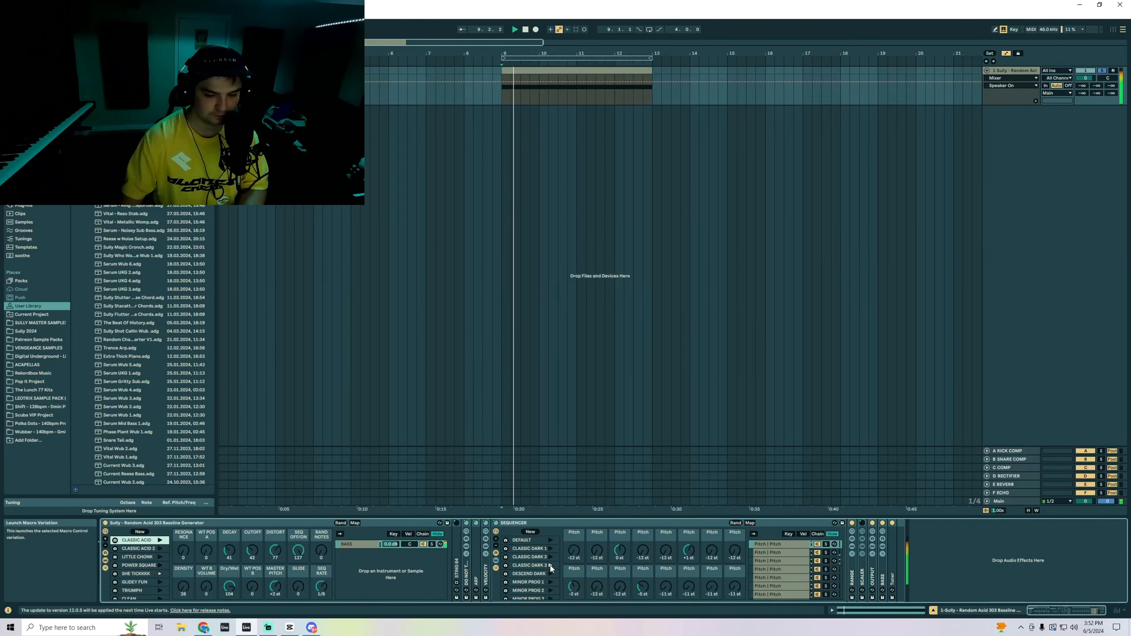
scroll(551, 573, down, 1)
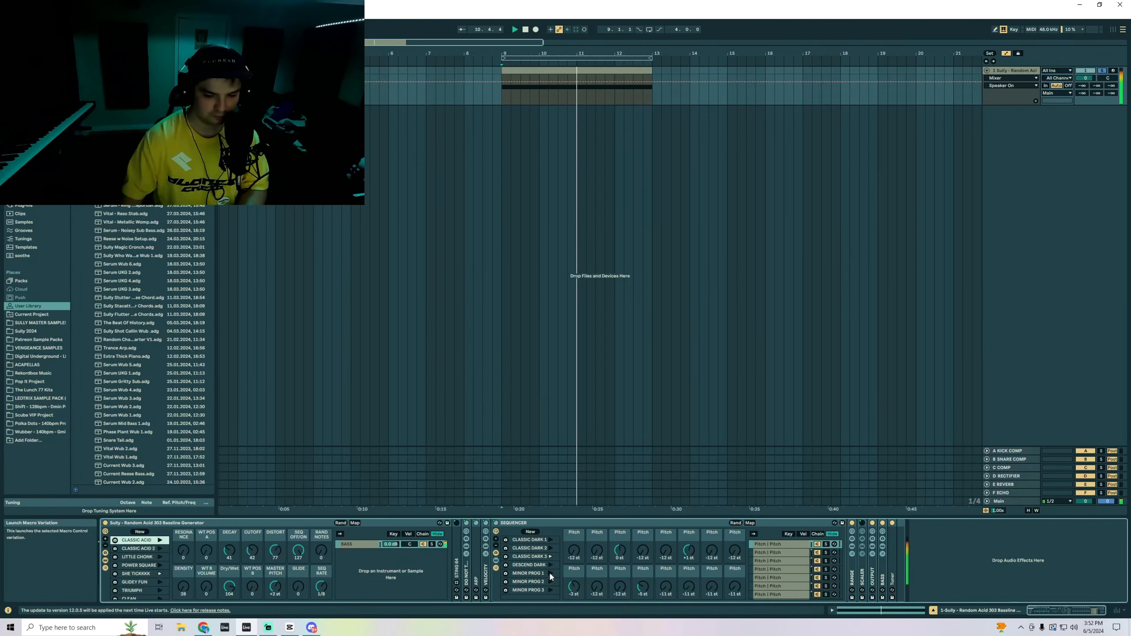
click(550, 573)
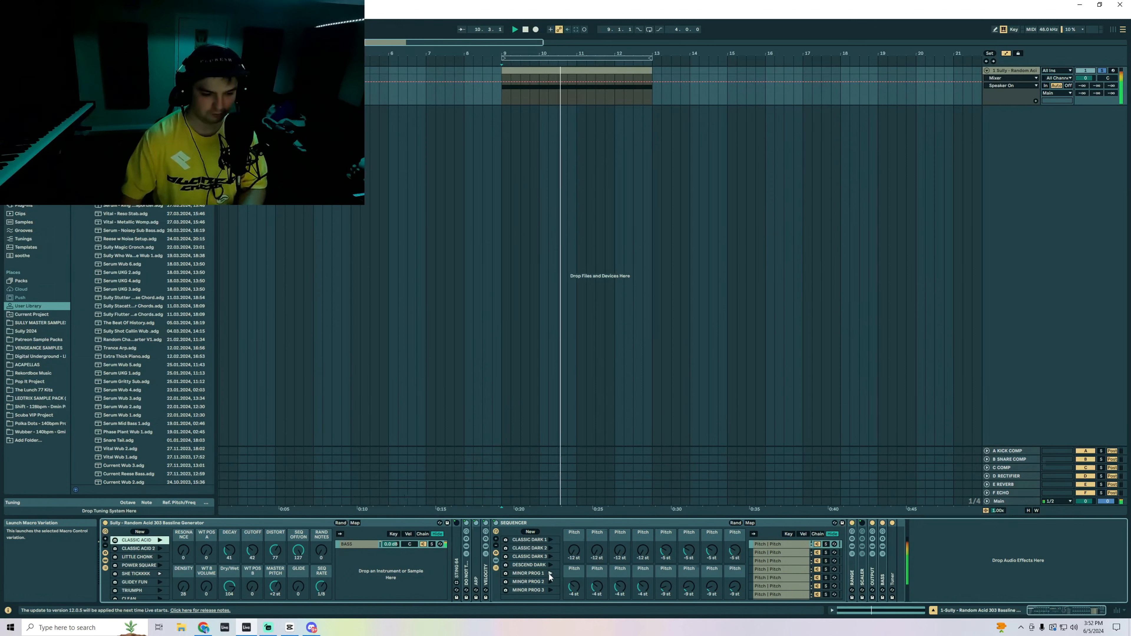
scroll(531, 557, up, 1)
double_click(531, 541)
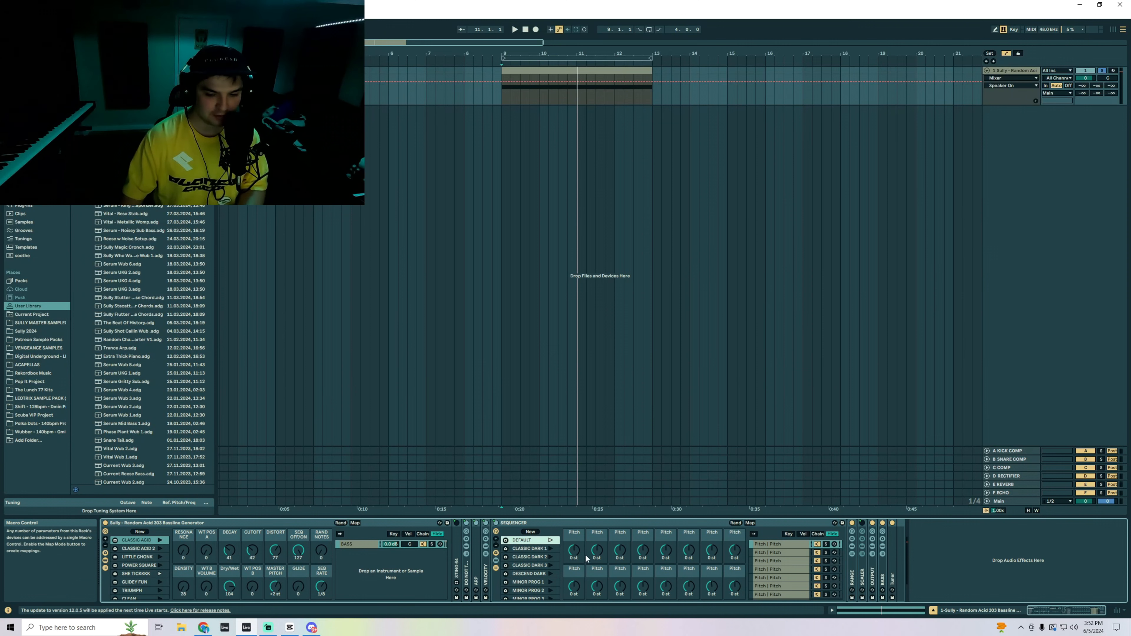
- Randomize the main rack's macros and the SEQUENCER's Pitch macros, randomizing the pitches again during playback
drag(575, 550, 574, 559)
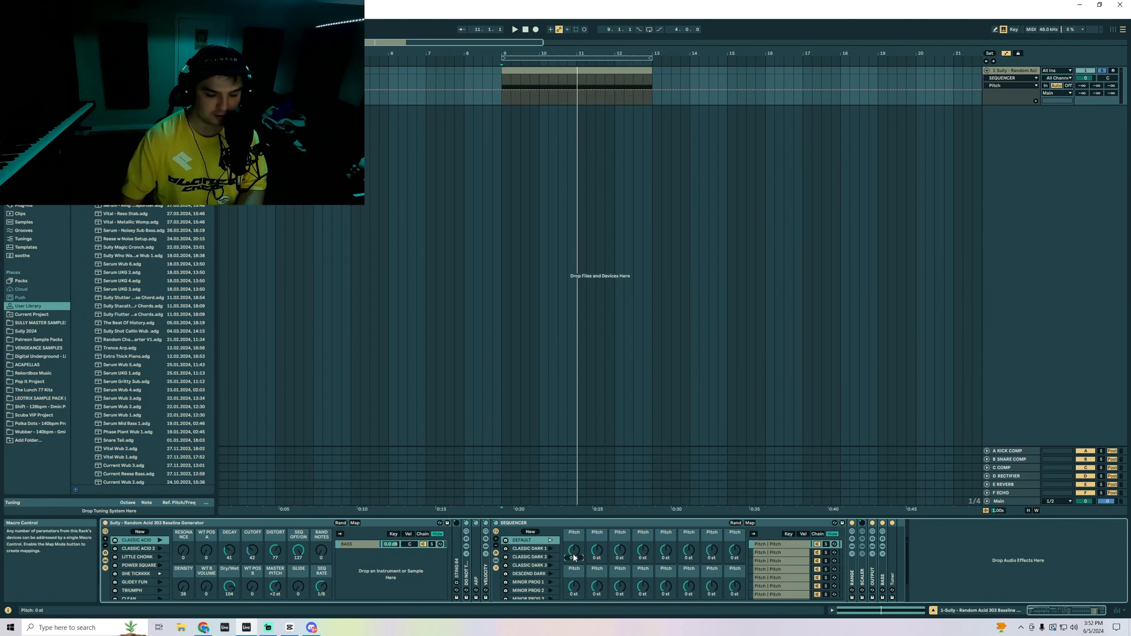
click(331, 525)
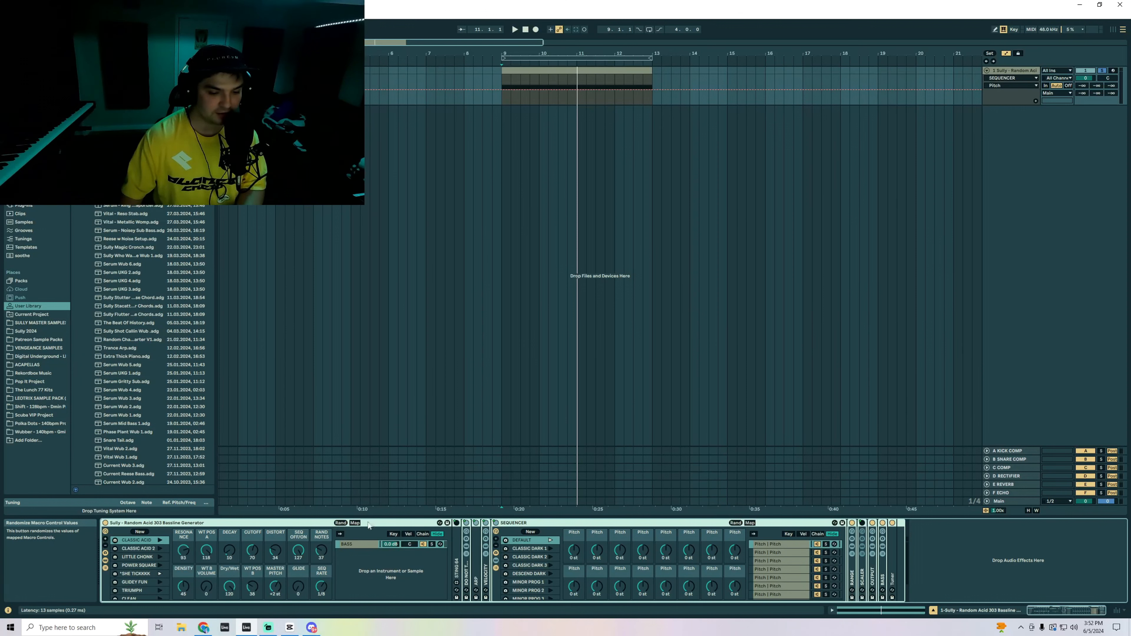
click(735, 524)
key(space)
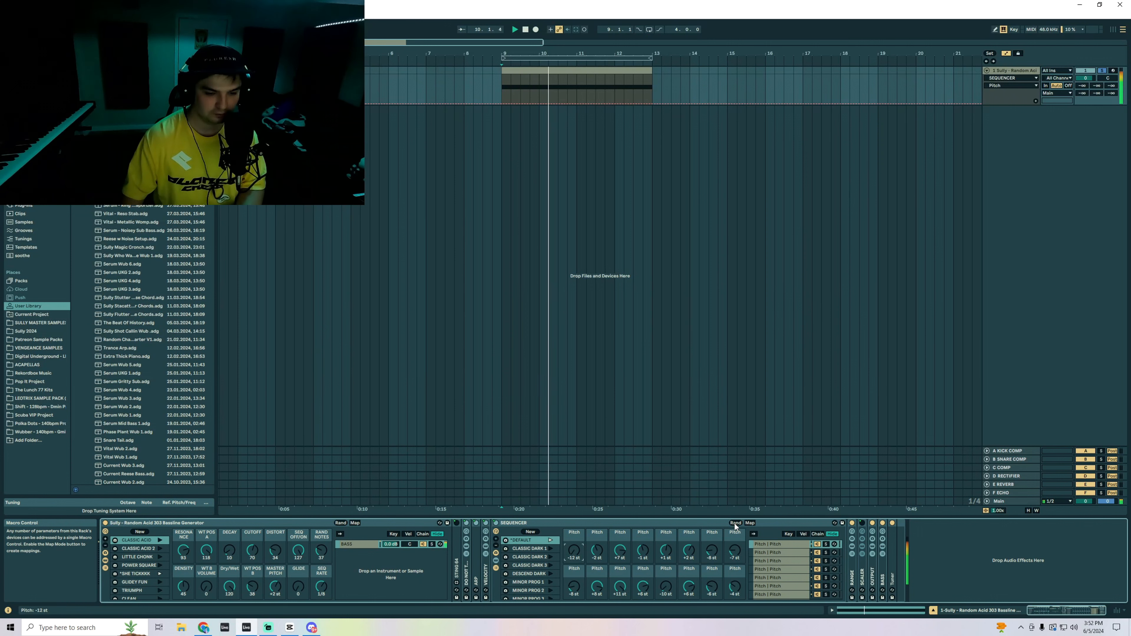
click(735, 524)
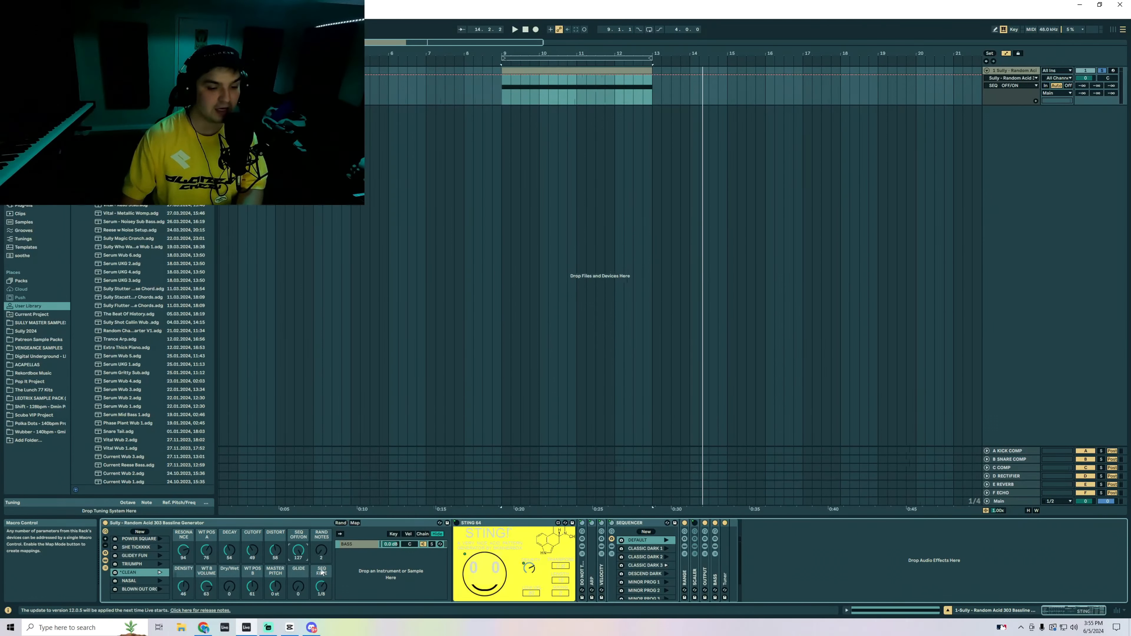
- Randomize the main rack's macros and demonstrate its MASTER PITCH, GLIDE and SEQ RATE macros
click(340, 523)
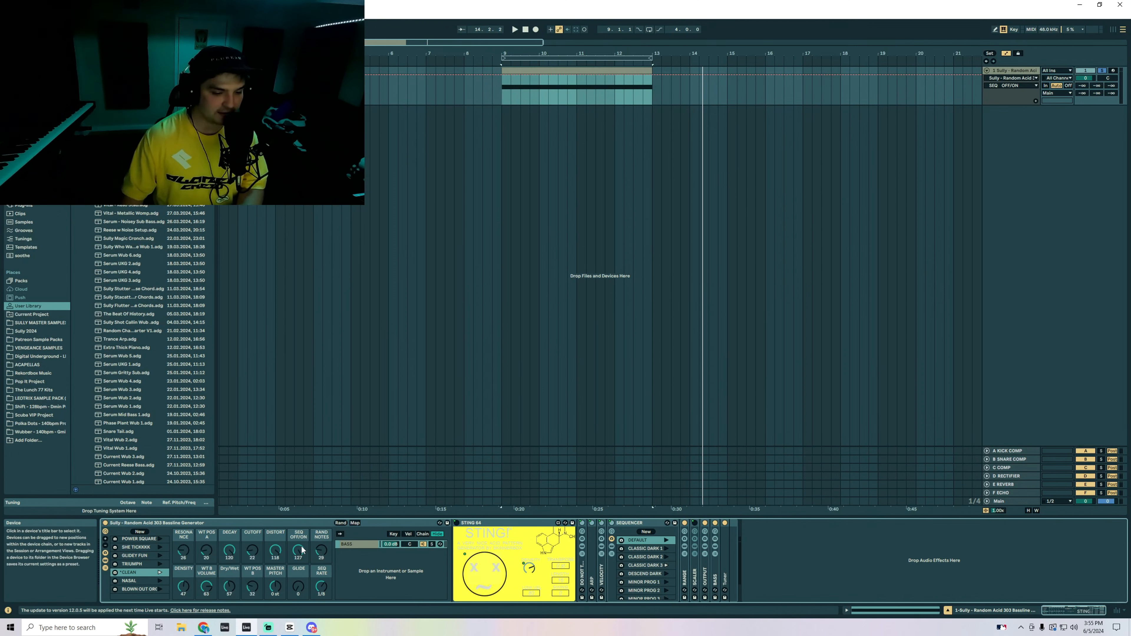
click(275, 588)
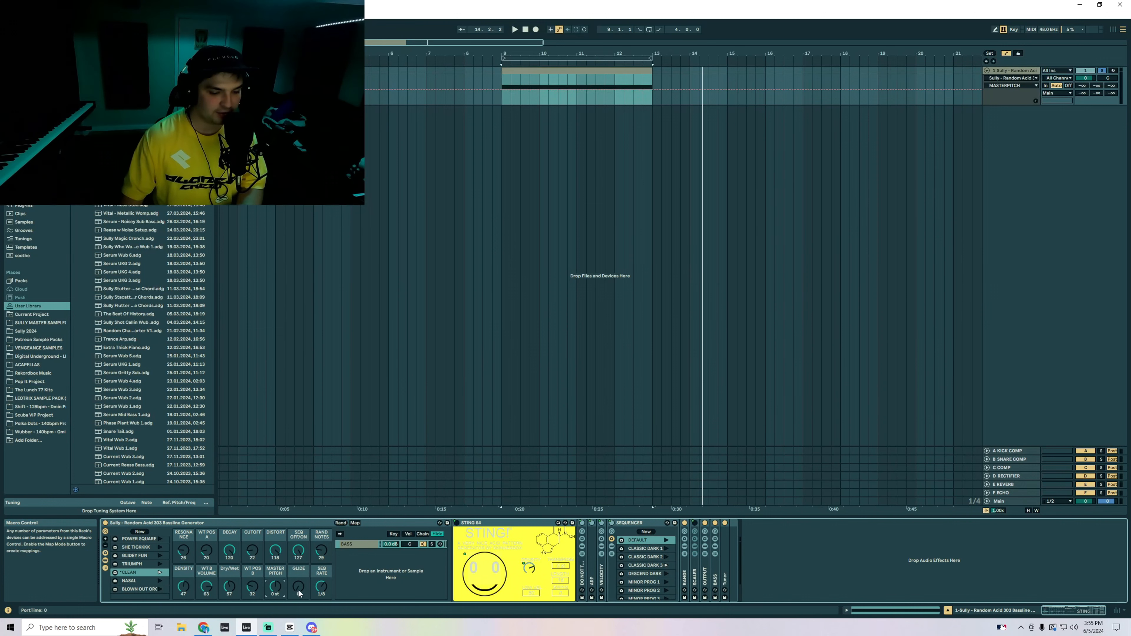
drag(299, 593, 299, 578)
click(322, 595)
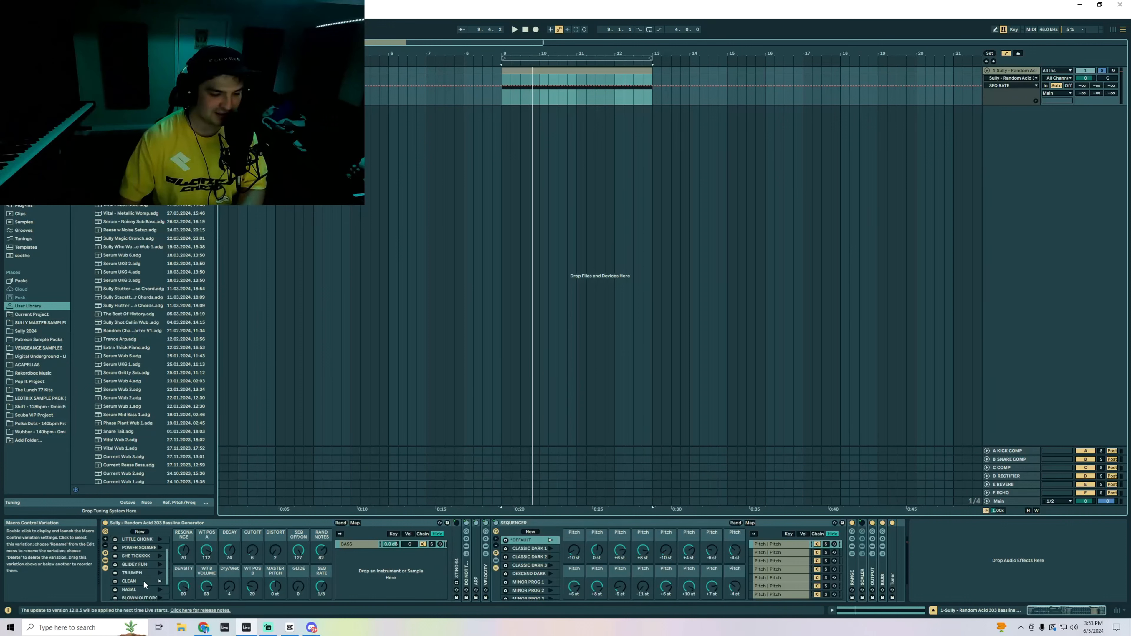
- Launch the SEQUENCER's CLASSIC DARK 3 variation and the main rack's CLEAN variation
click(551, 565)
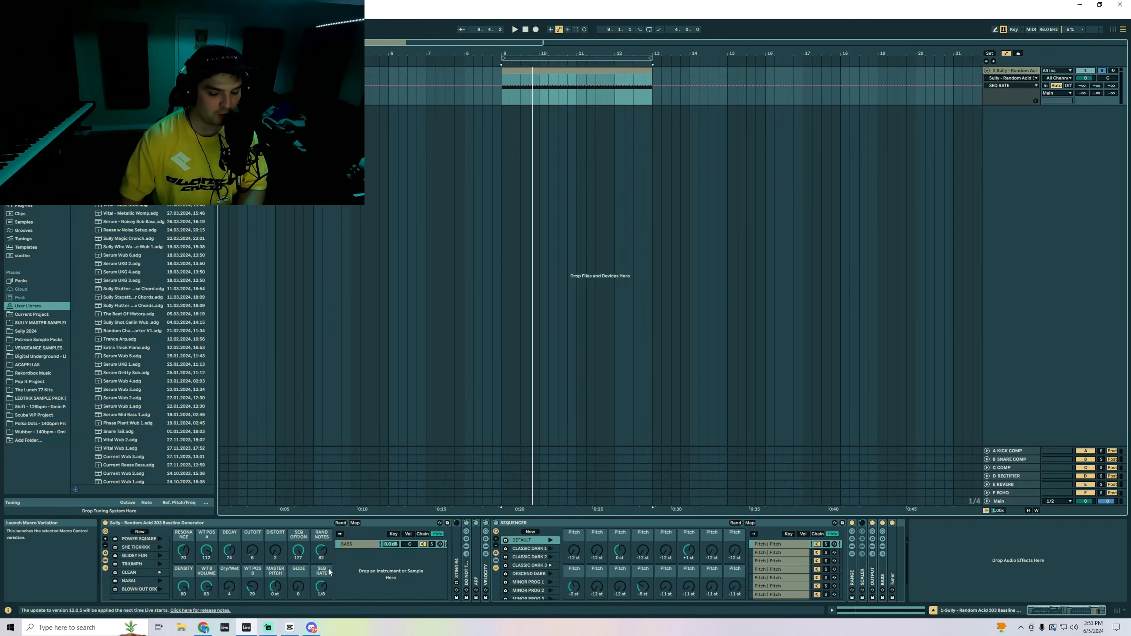
click(160, 572)
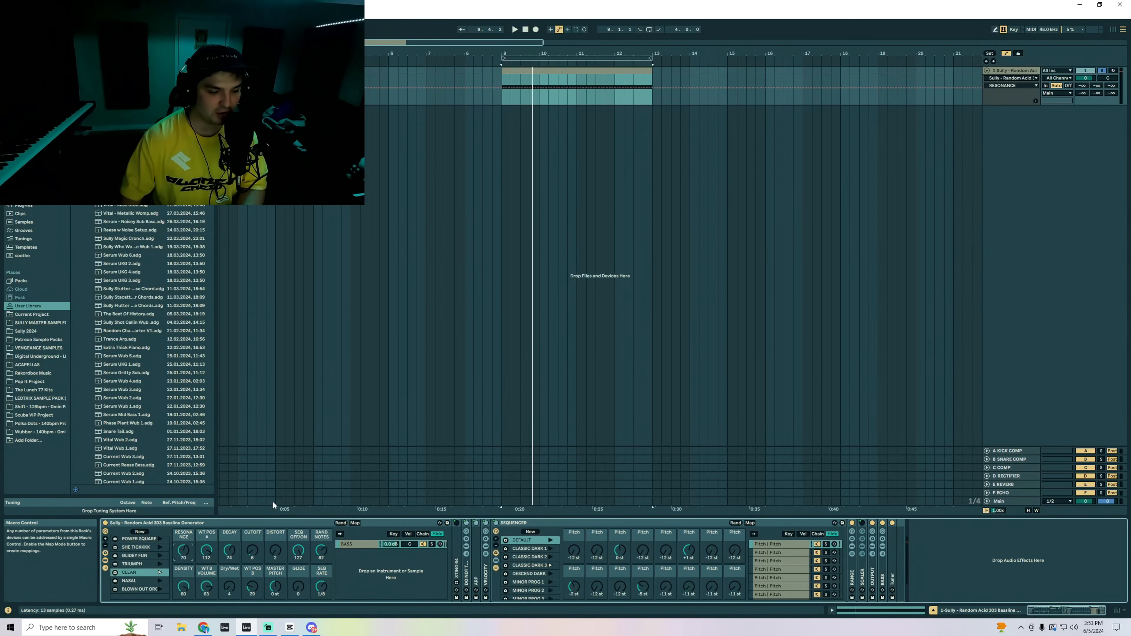
- Automate the RESONANCE, DECAY and CUTOFF macros with rising ramps across the clip from bar 9 to bar 13
click(543, 92)
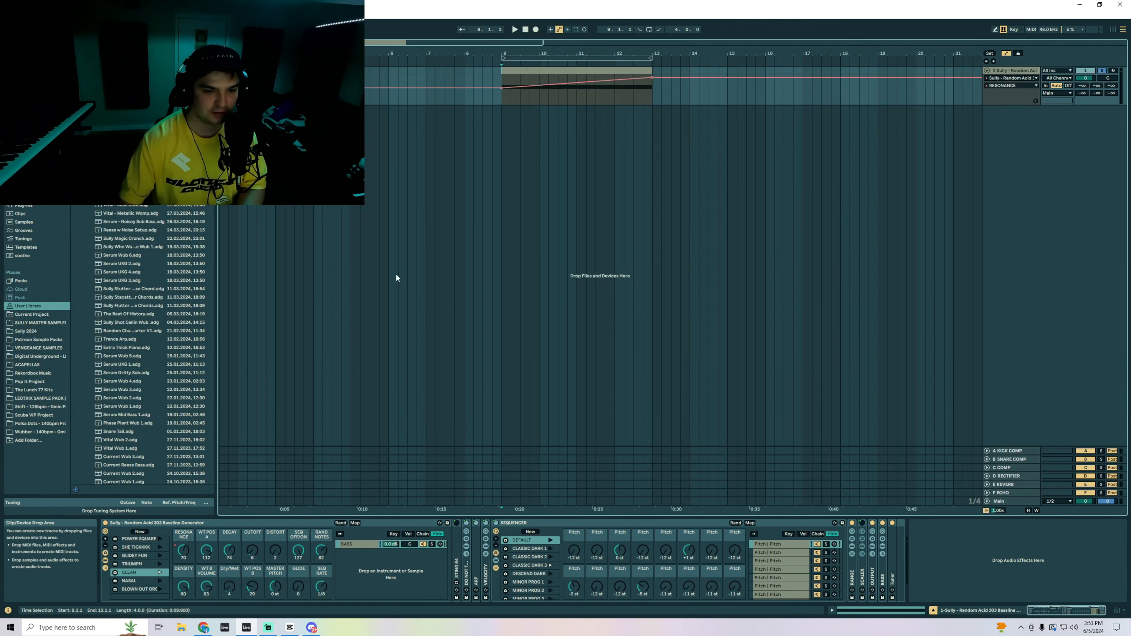
click(230, 551)
click(500, 87)
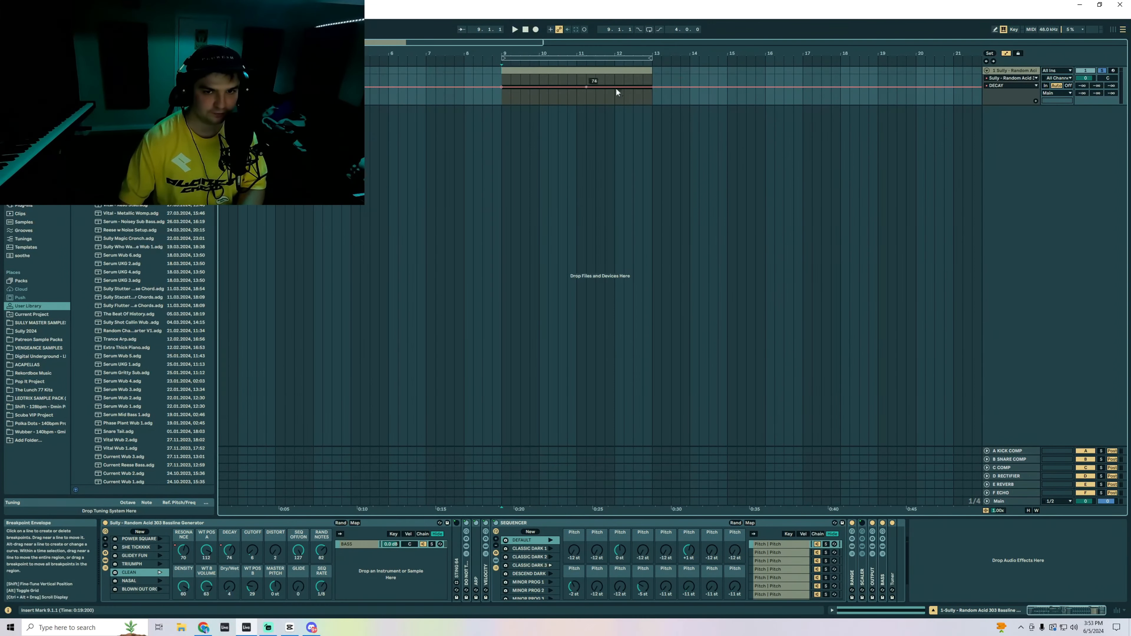
drag(653, 88, 649, 83)
click(252, 552)
click(503, 103)
- Play back the clip with its macro automation and show the Dry/Wet macro's automation lane
click(562, 72)
key(space)
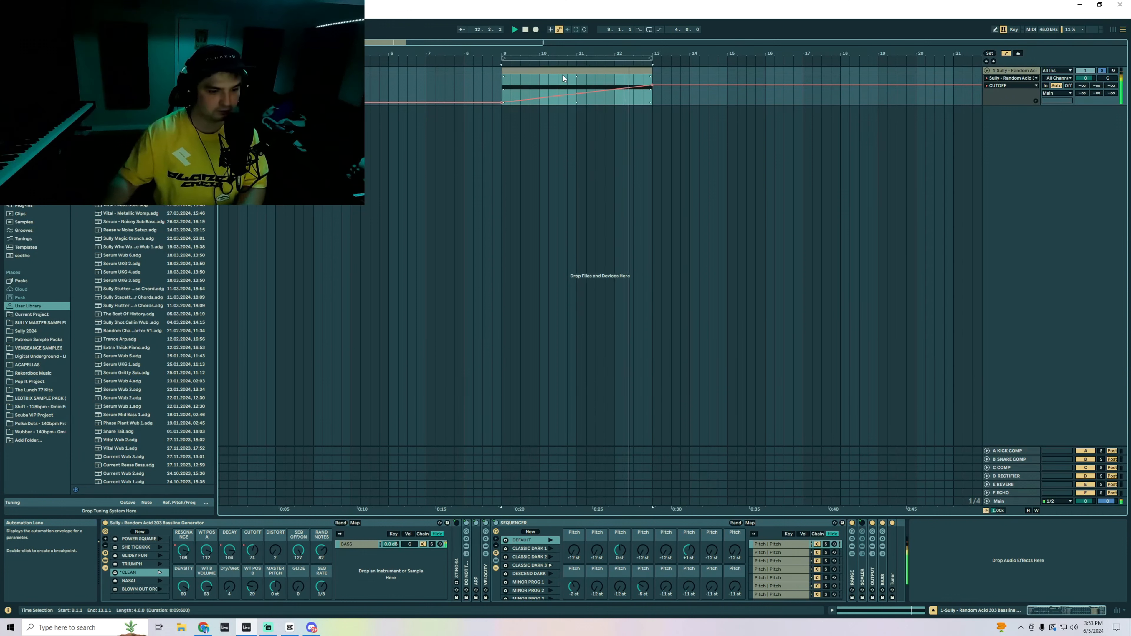
click(230, 587)
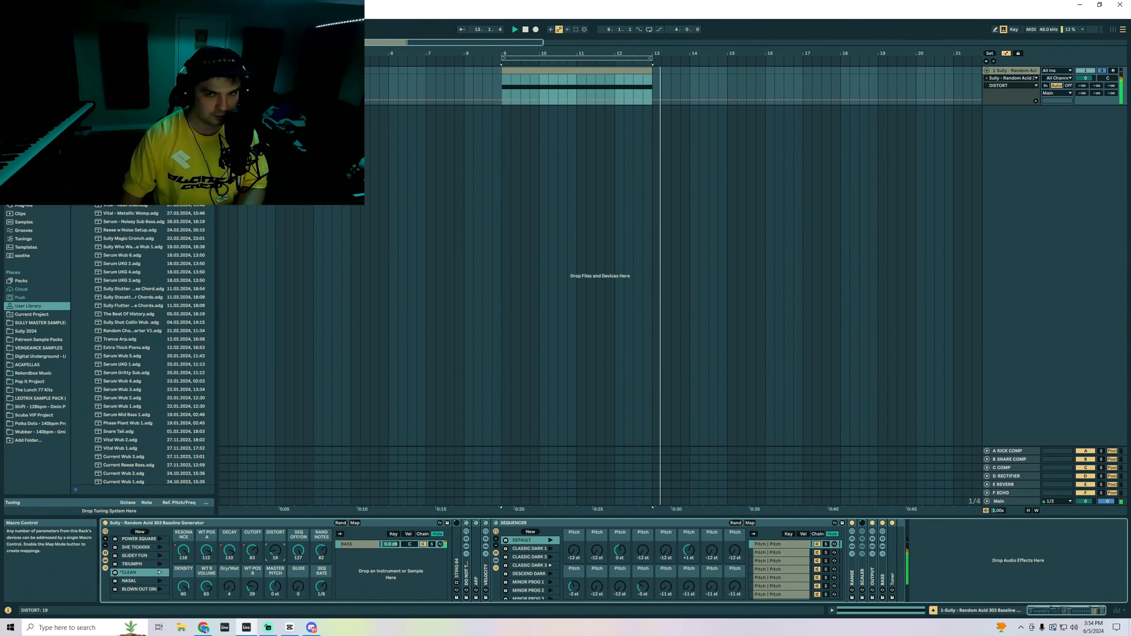
click(249, 527)
- Fold the SEQUENCER rack and turn the main rack's SEQ OFF/ON macro down to 0
double_click(527, 524)
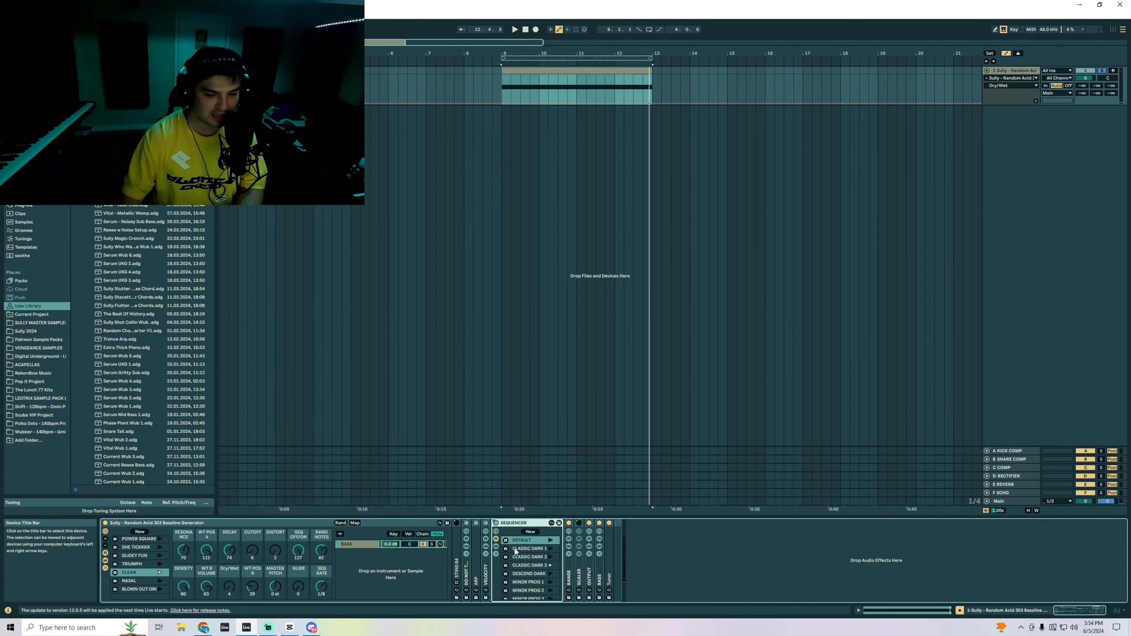
click(299, 553)
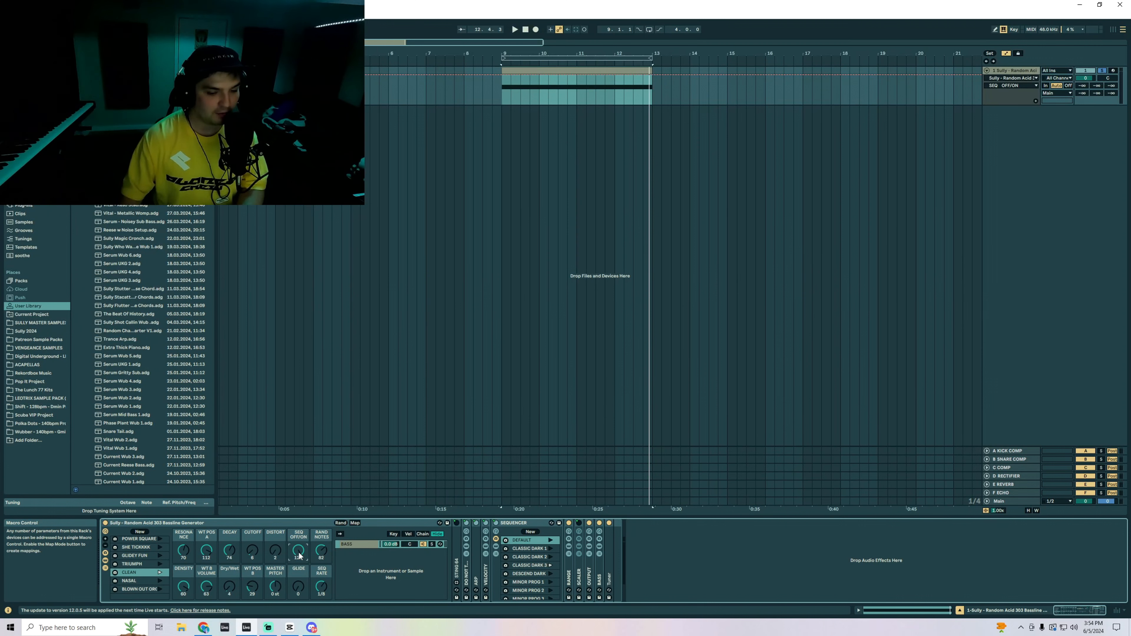
drag(298, 551, 296, 584)
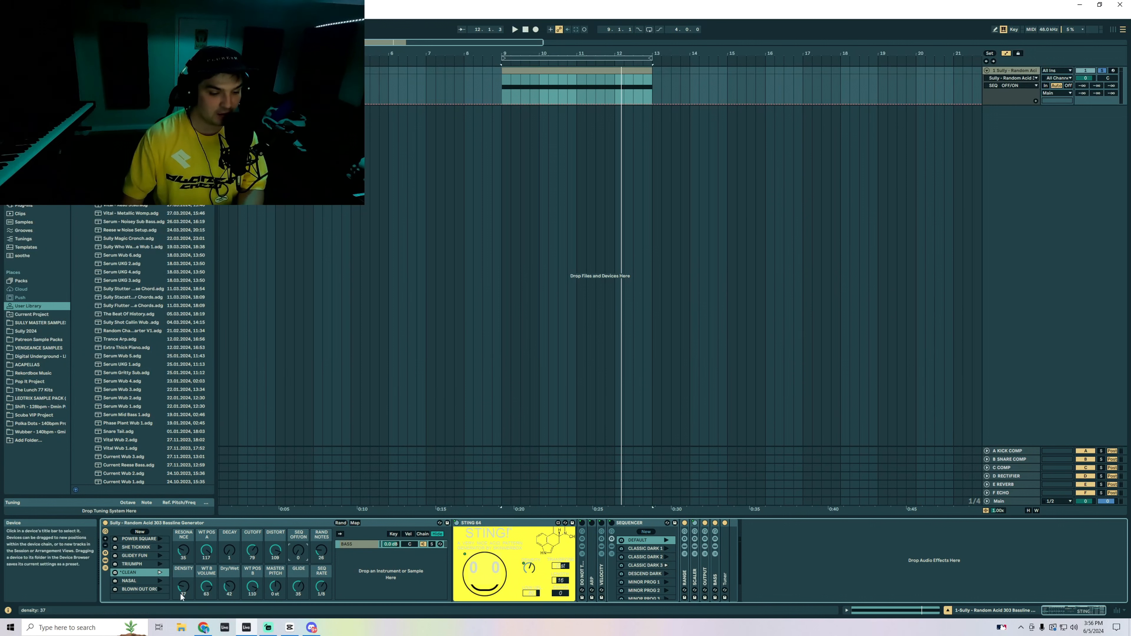
- Raise the DENSITY macro and randomize the main rack's macros several times during playback
mouse_move(183, 586)
mouse_down()
mouse_move(183, 563)
mouse_move(183, 585)
mouse_move(183, 573)
mouse_up()
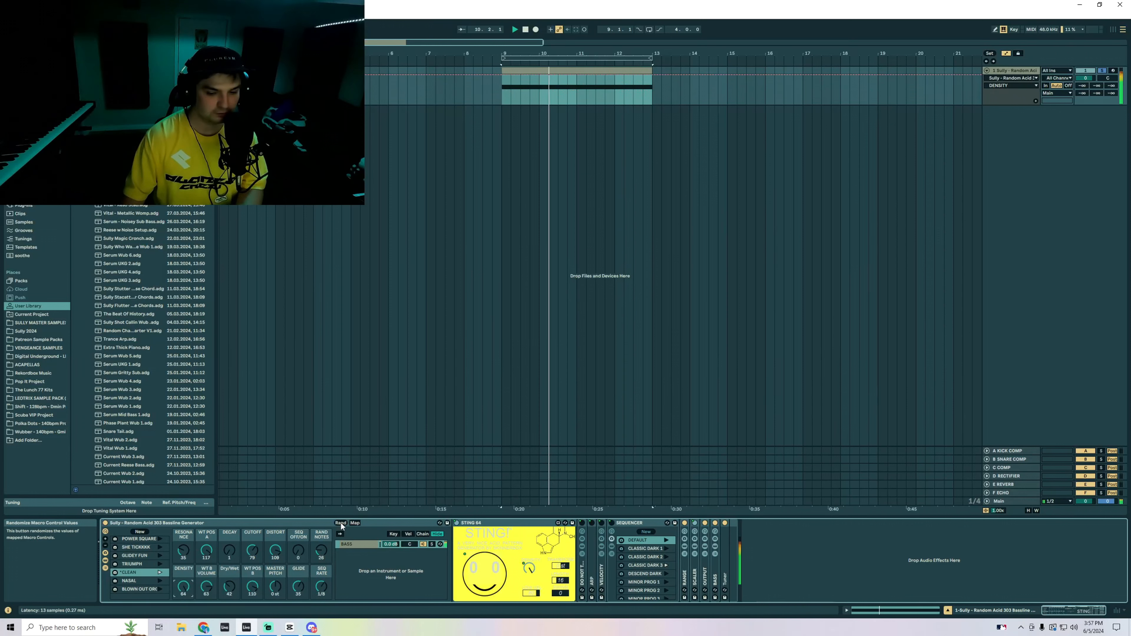
click(341, 523)
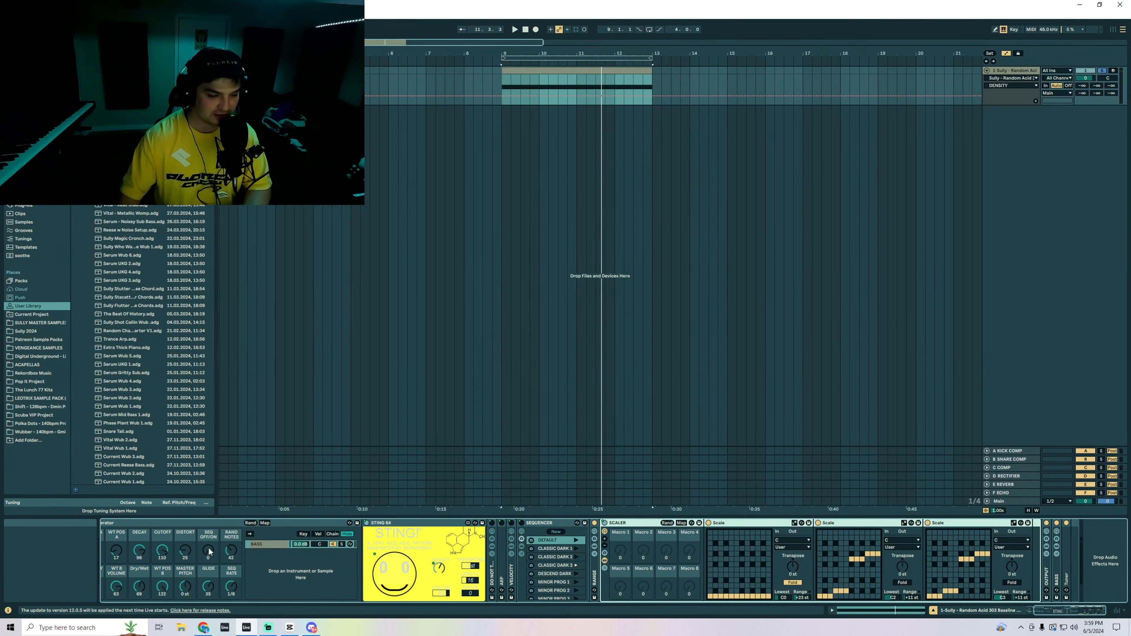
click(251, 522)
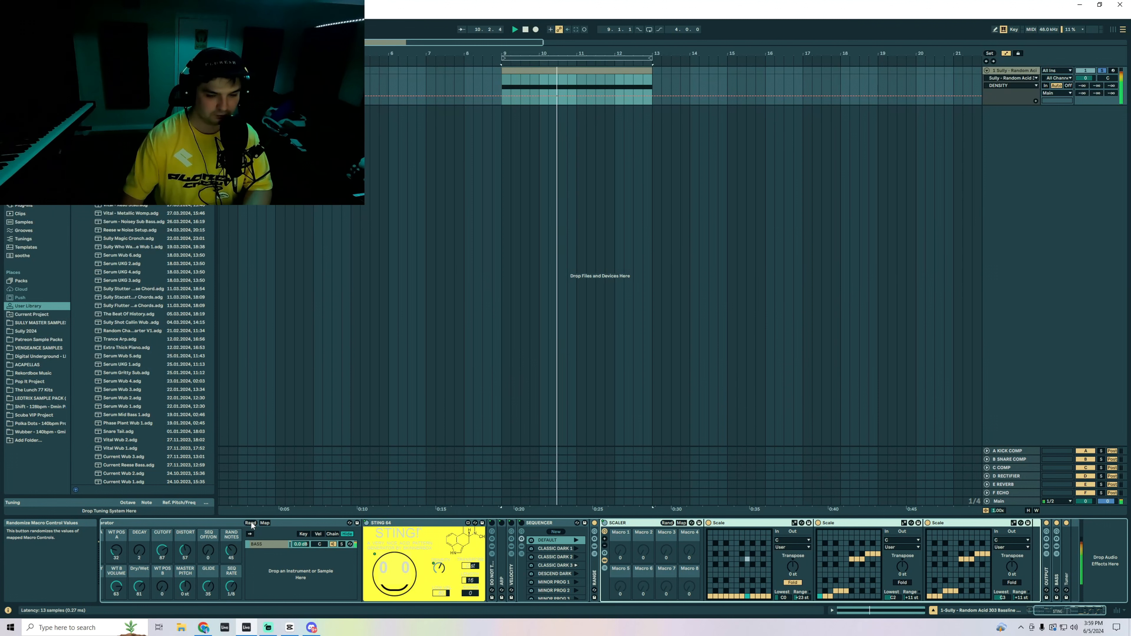
click(251, 522)
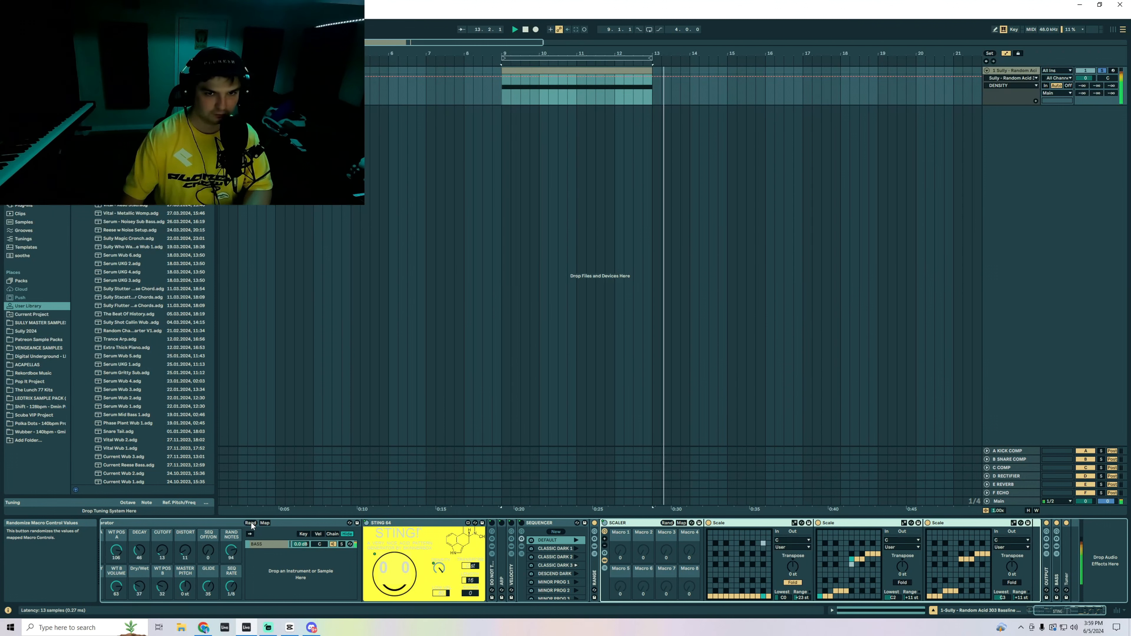
click(251, 523)
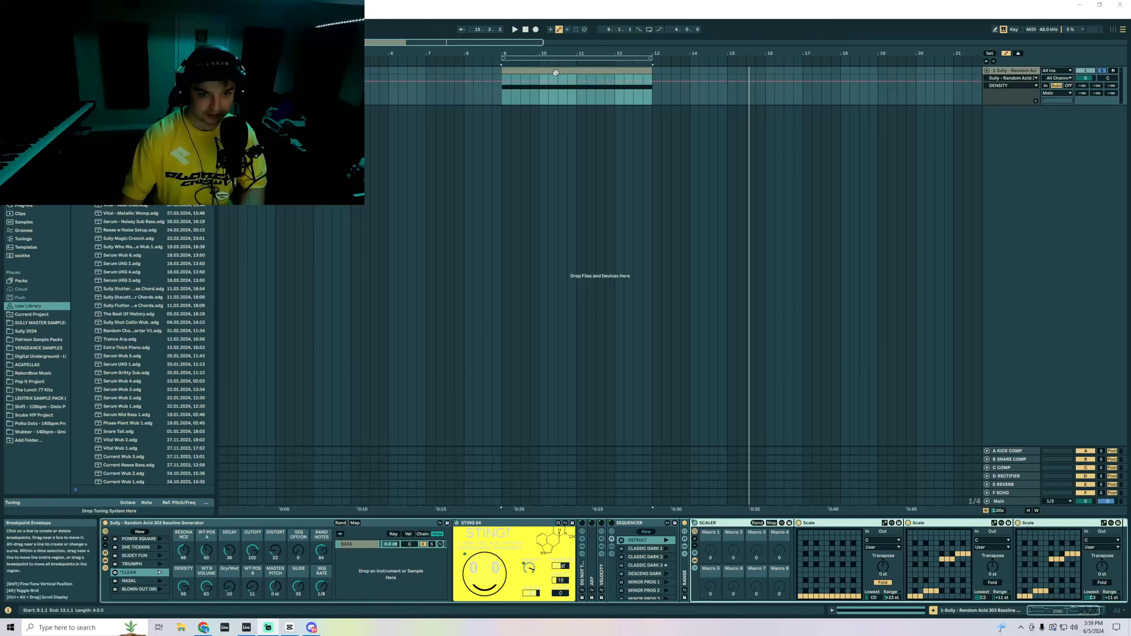
- Fold the SCALER rack and insert a new MIDI track below the bassline generator track
double_click(734, 524)
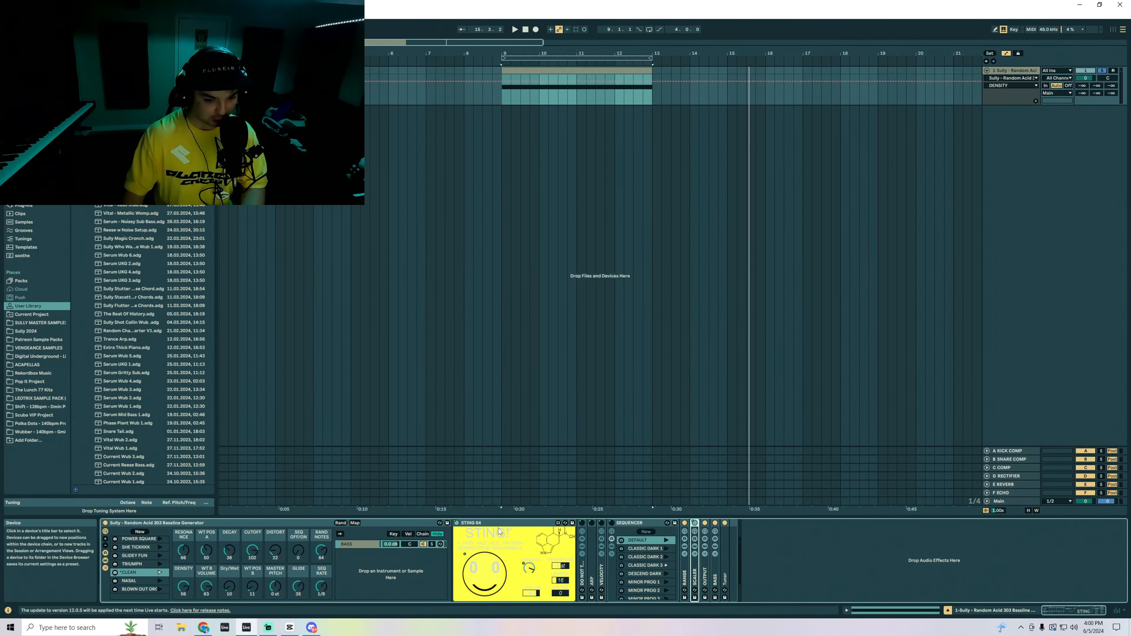
right_click(992, 119)
click(1018, 128)
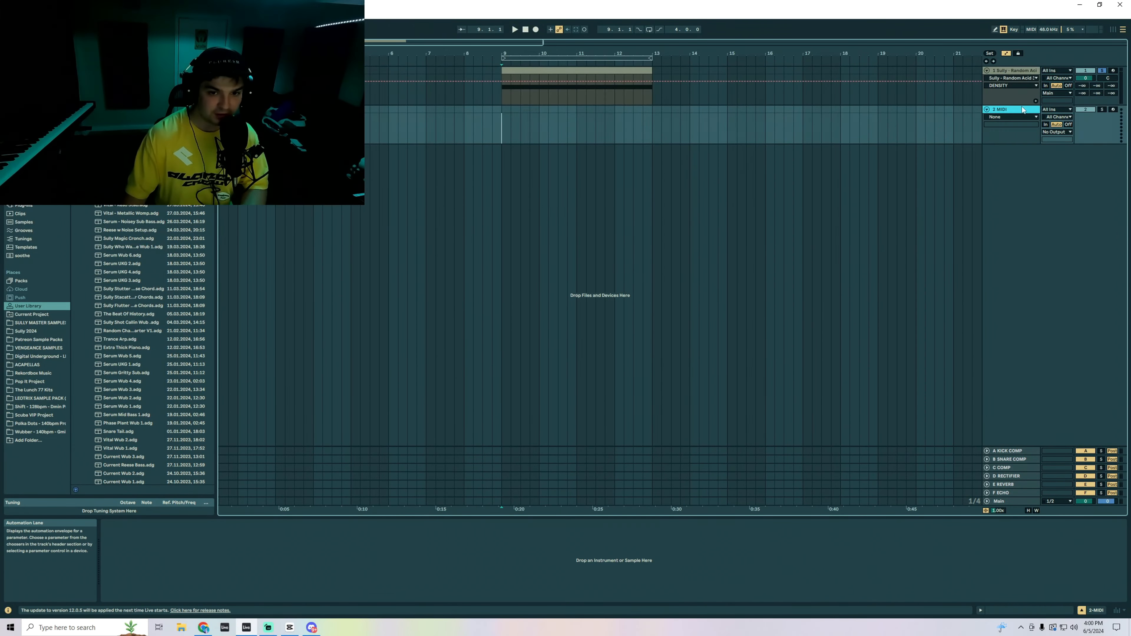
- Route the new MIDI track's input from the Random Acid 303 Bassline Generator track at BASS | Post FX and arm it for recording
click(1054, 110)
click(1052, 138)
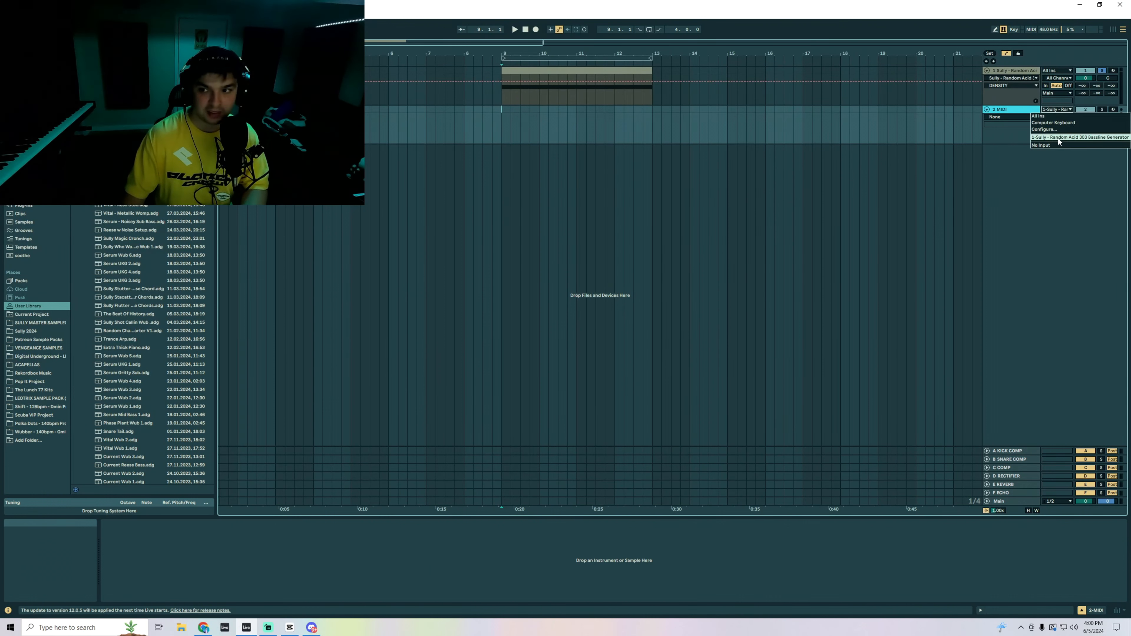
click(1058, 139)
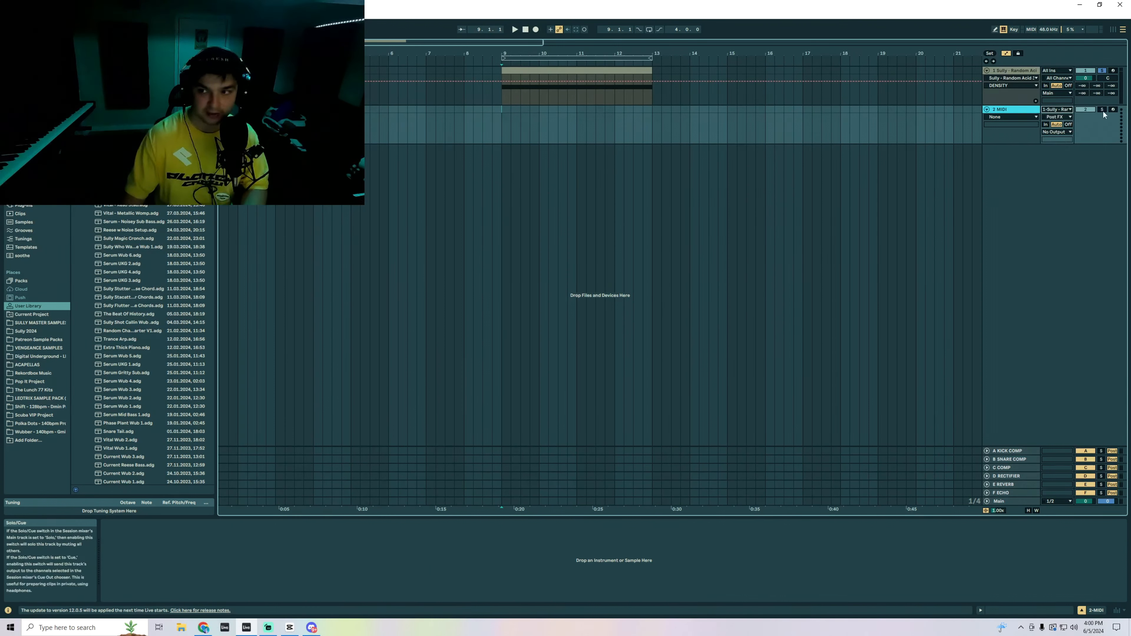
click(1113, 109)
click(1057, 116)
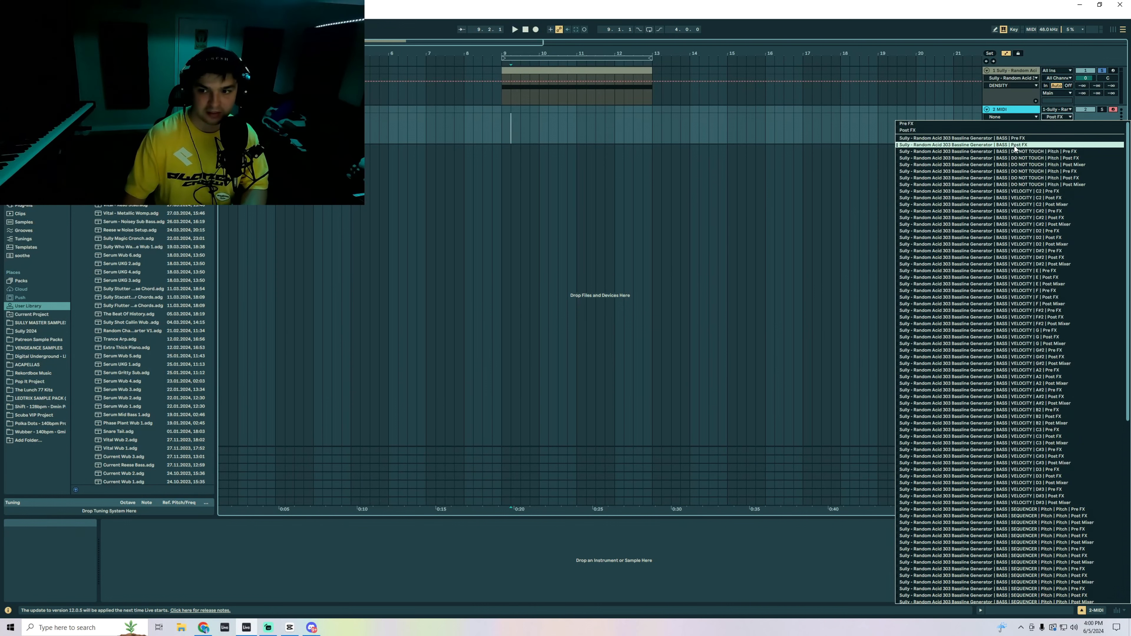
click(1016, 145)
- Record the generator's notes as a MIDI clip from bar 9 to bar 11 and mute the source track
click(536, 29)
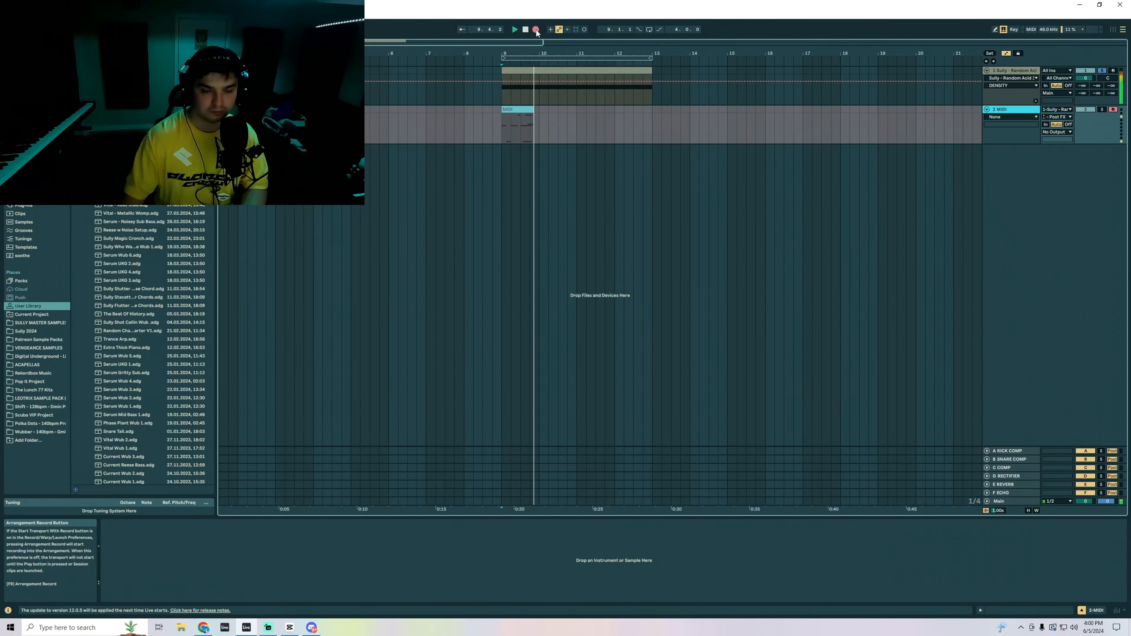
key(space)
click(536, 109)
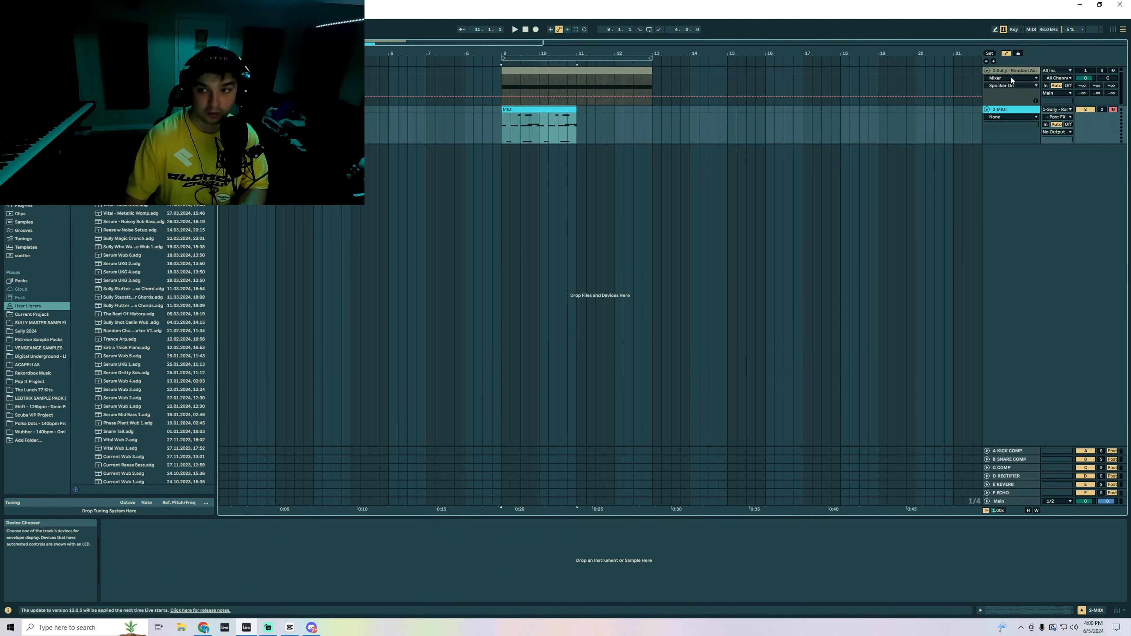
- Copy the Random Acid 303 Bassline Generator rack from the first track onto the new MIDI track
double_click(1012, 71)
click(183, 523)
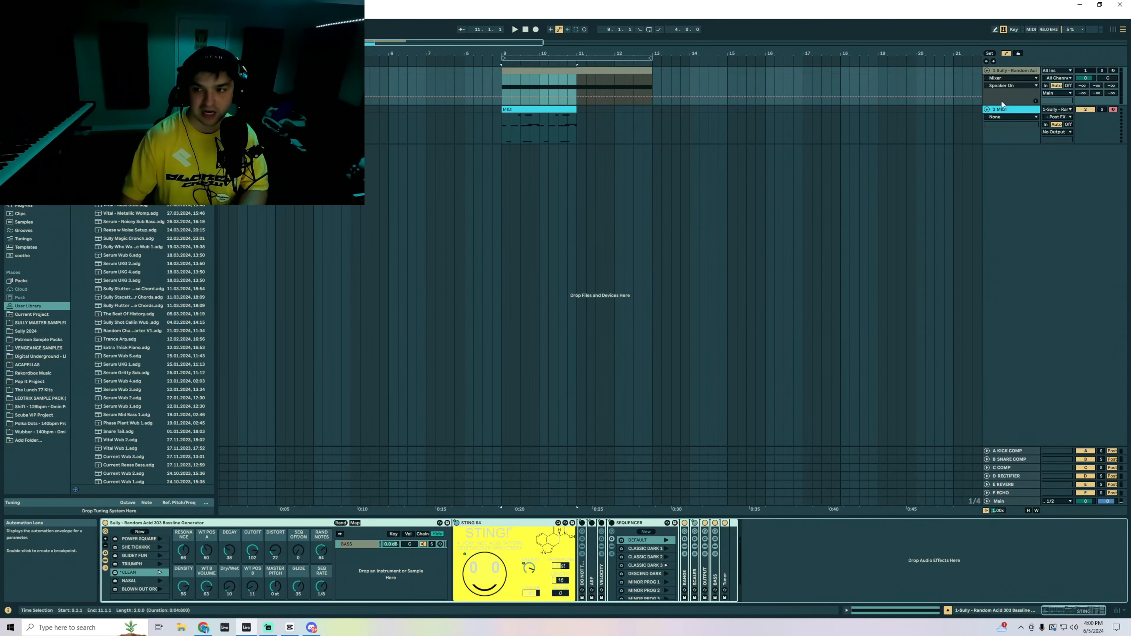
click(1008, 109)
key(ctrl+v)
- Delete the devices from STING 64 through OUTPUT in the copied rack, keeping only BASS and Tuner
click(485, 524)
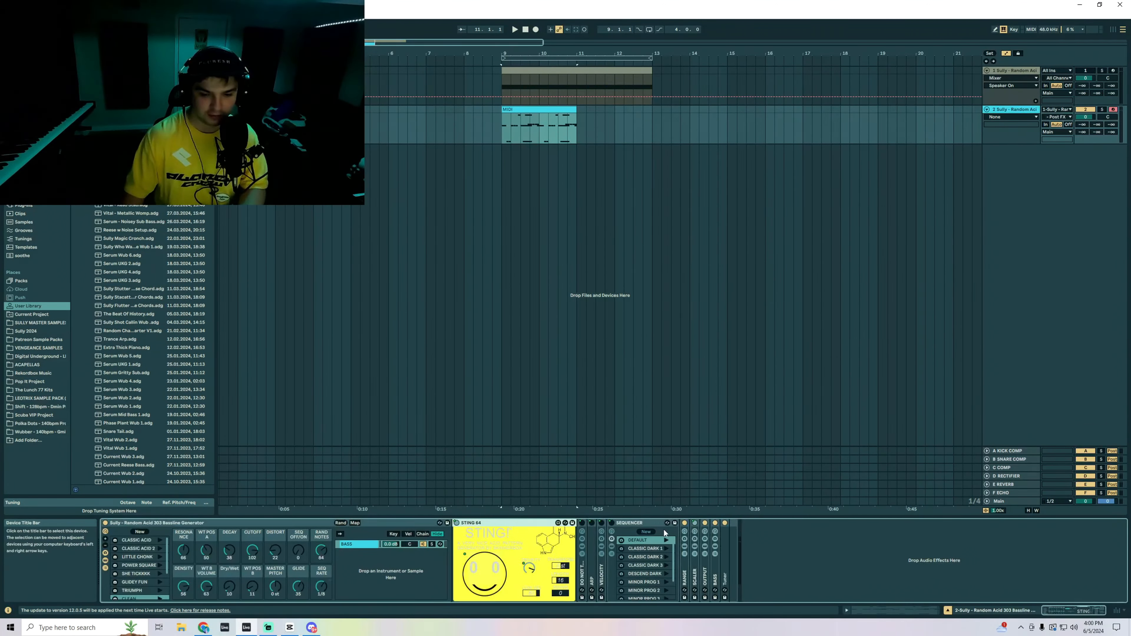
shift+click(704, 575)
key(Delete)
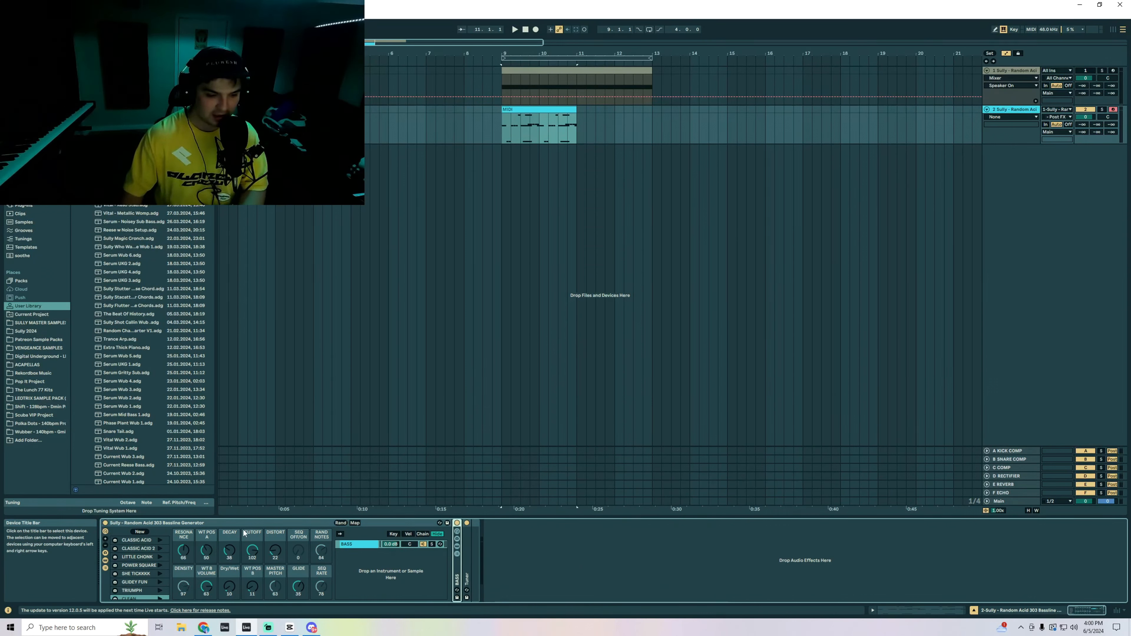
- Randomize the copied rack's macros several times while playing back the recorded MIDI clip
click(341, 523)
click(341, 523)
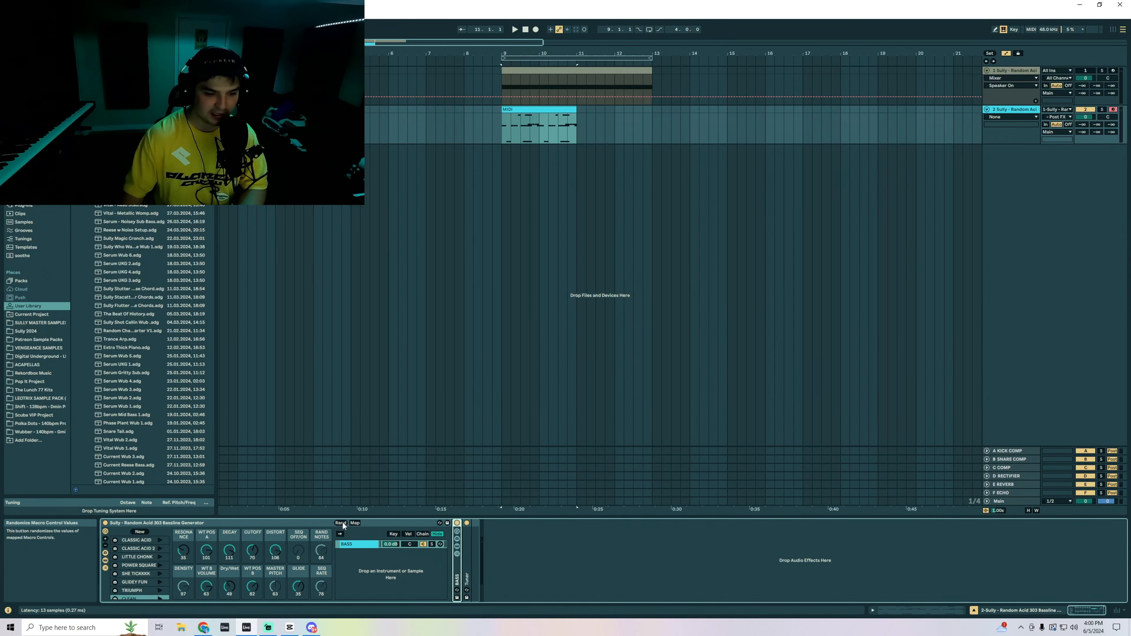
click(555, 126)
key(space)
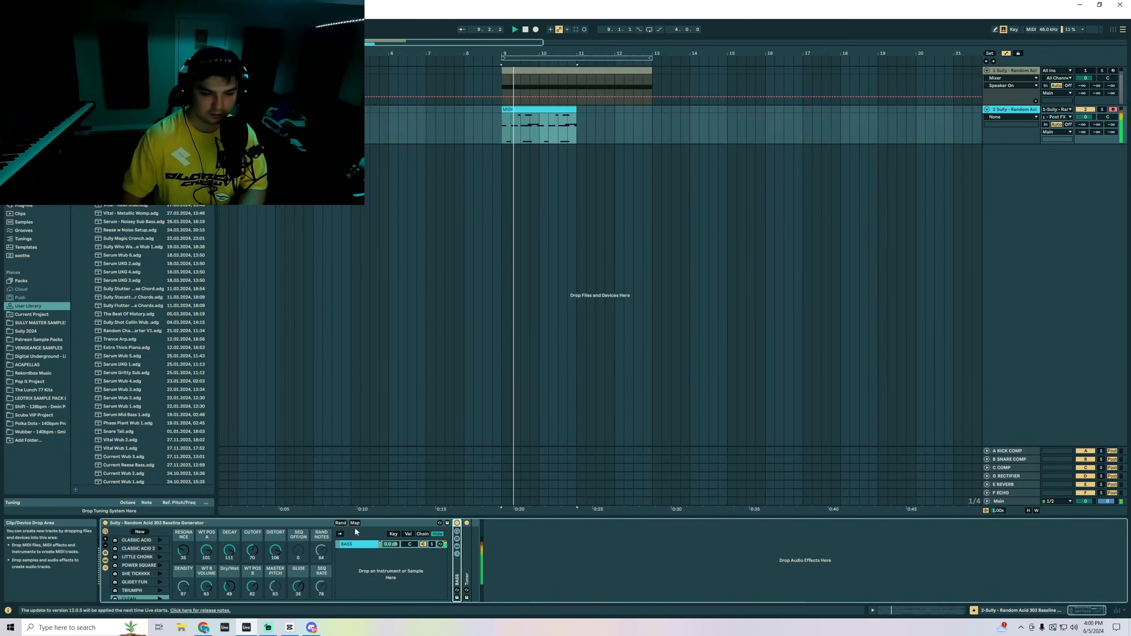
click(341, 523)
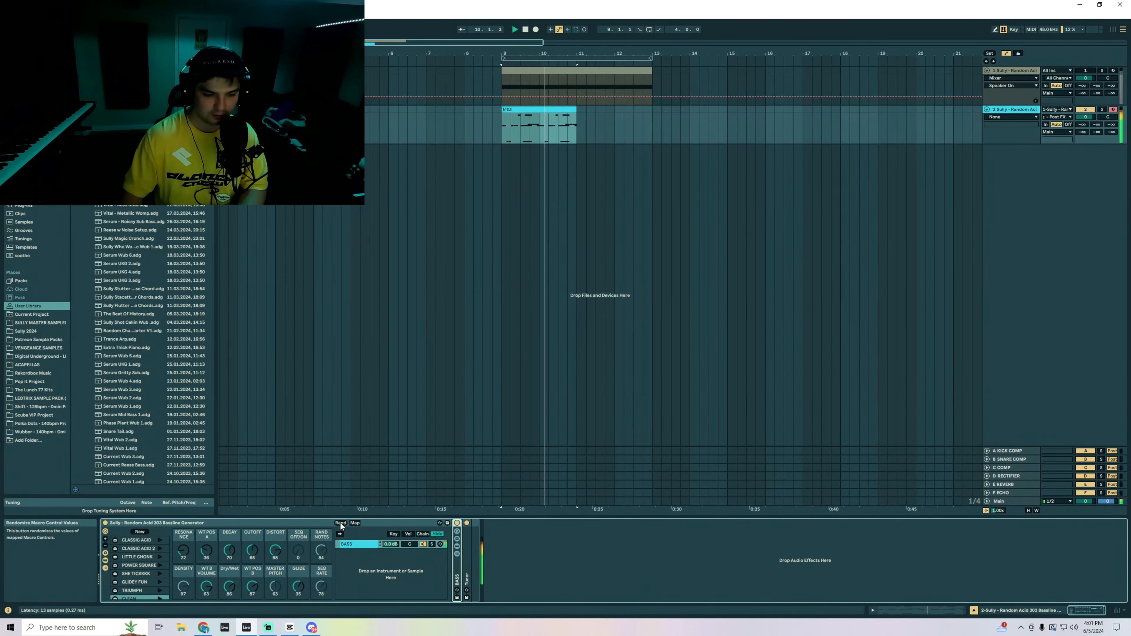
click(341, 524)
click(341, 523)
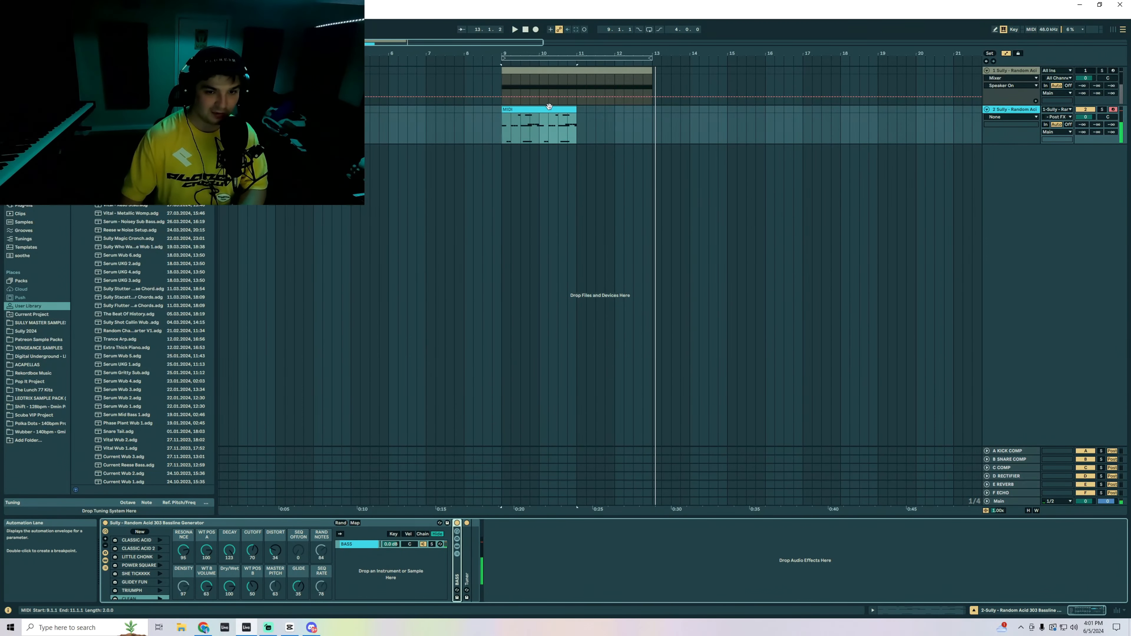
- Inspect the recorded MIDI clip's notes and the device chains of the original and copied racks
double_click(550, 109)
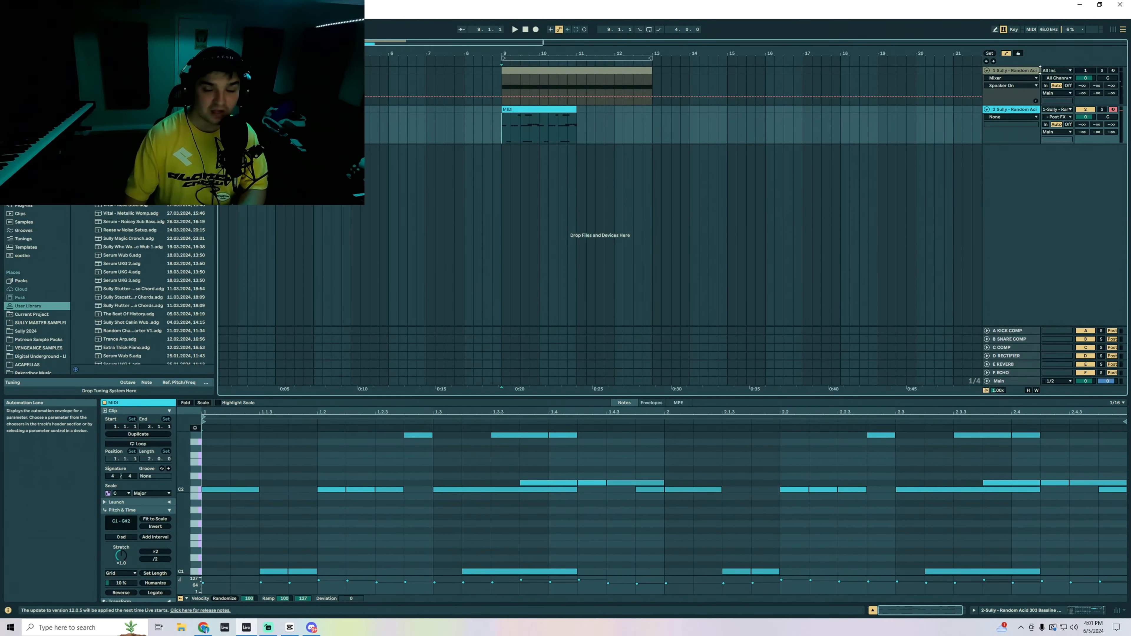
double_click(1018, 72)
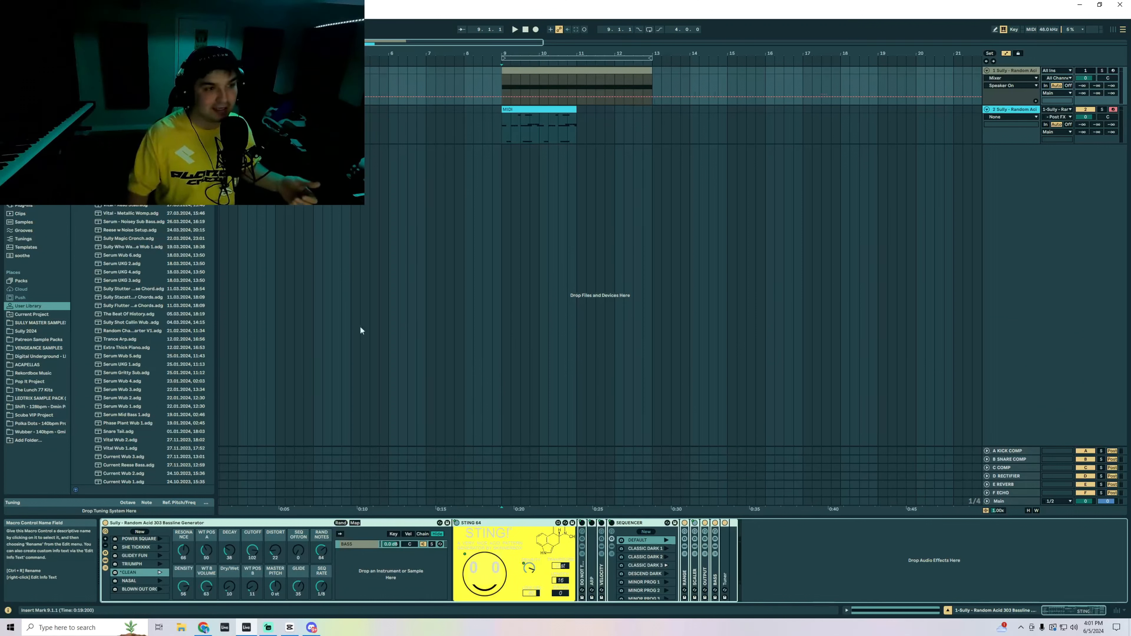
drag(492, 128, 578, 115)
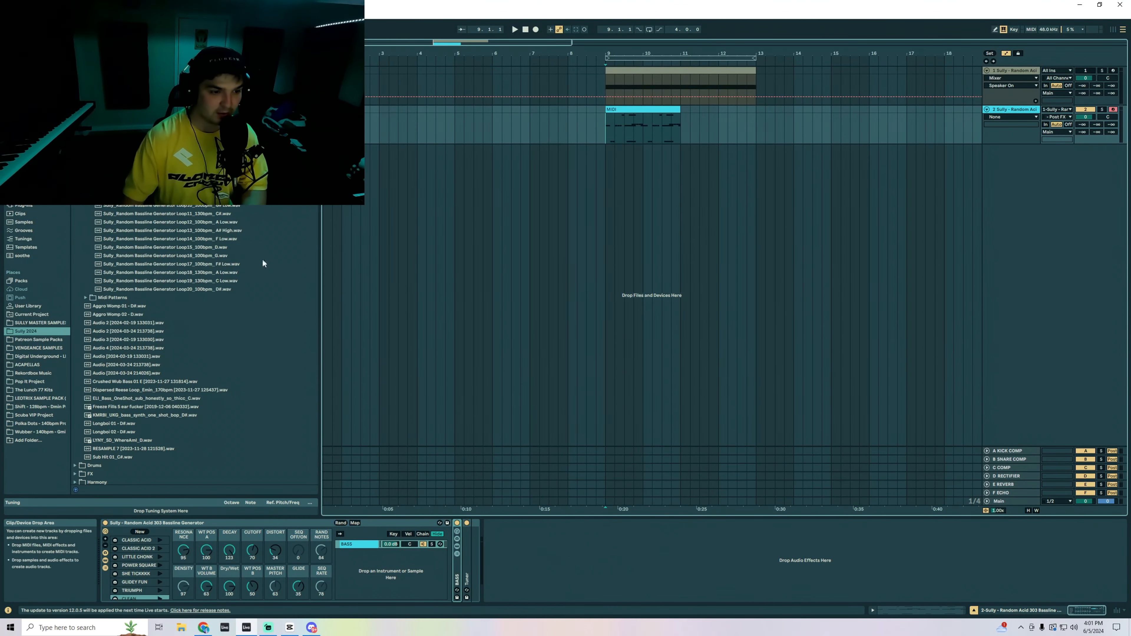
- Preview the Random Bassline Generator loops in the Sully 2024 folder, including Loop16 and Loop15
click(208, 257)
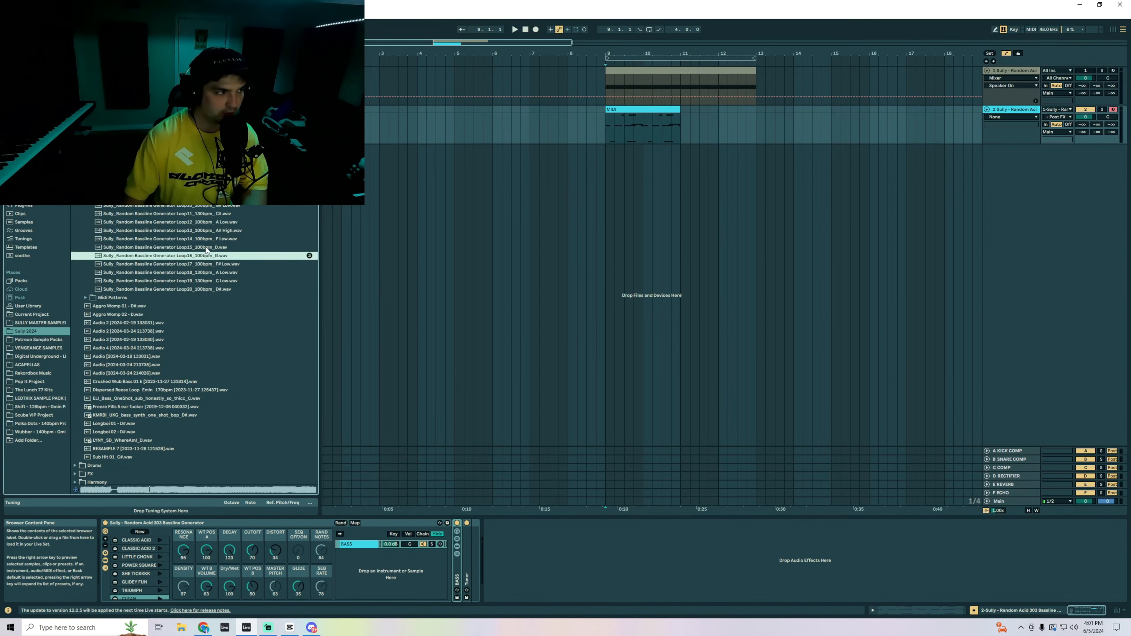
click(206, 247)
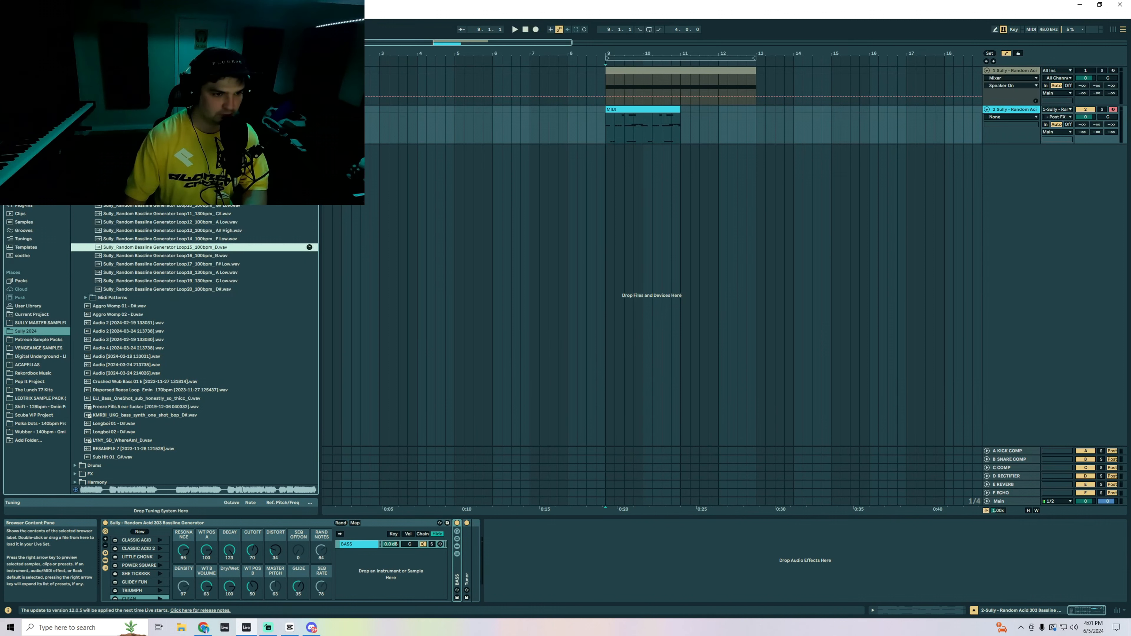
click(205, 180)
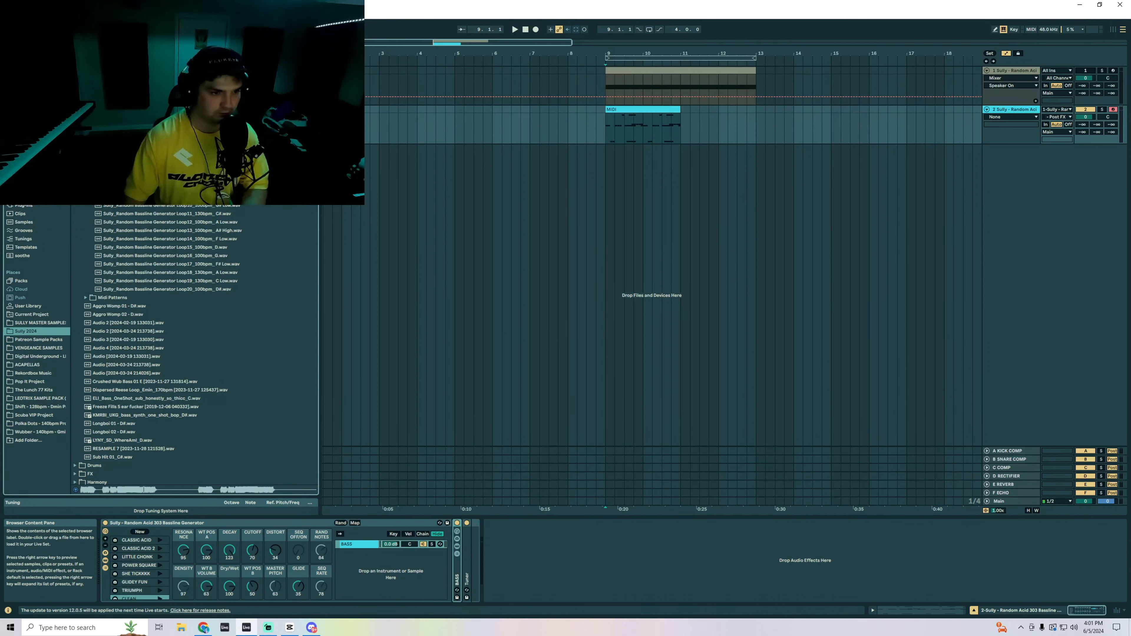